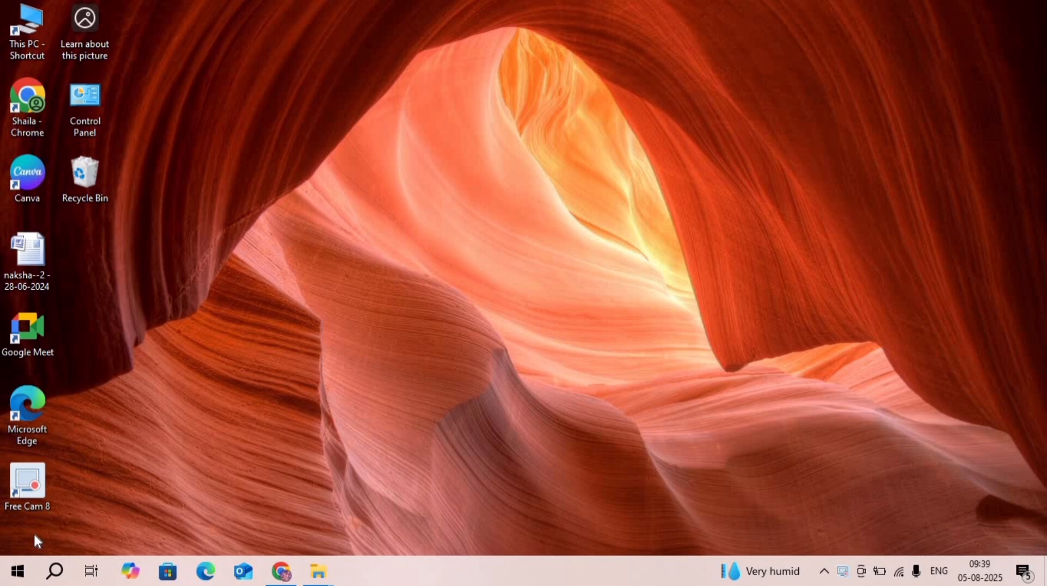
- Launch Microsoft Office Word 2007 from the Microsoft Office program group
{"action": "left_click", "coordinate": [21, 572]}
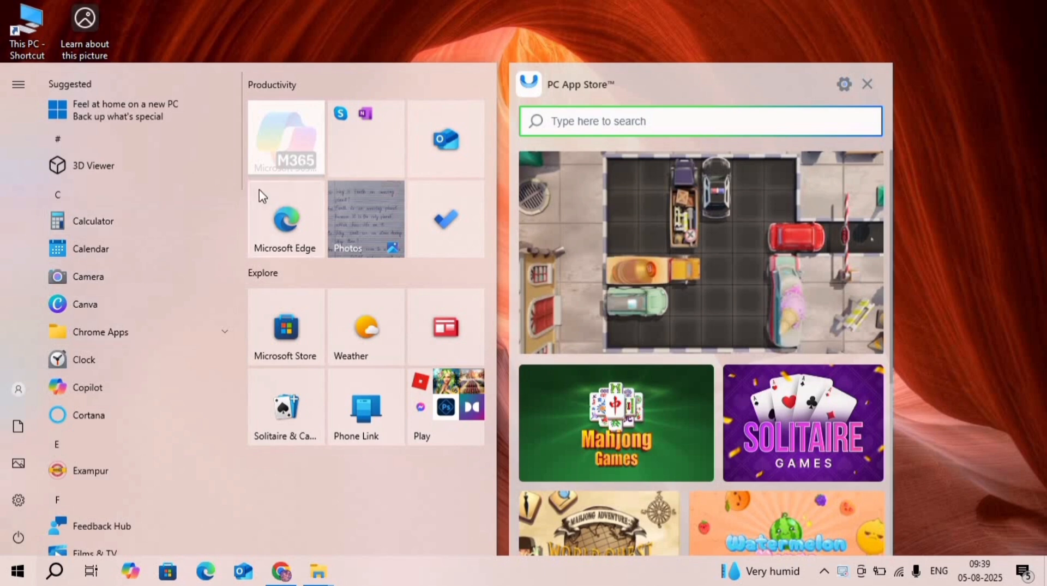
{"action": "left_click_drag", "start_coordinate": [243, 186], "coordinate": [235, 270]}
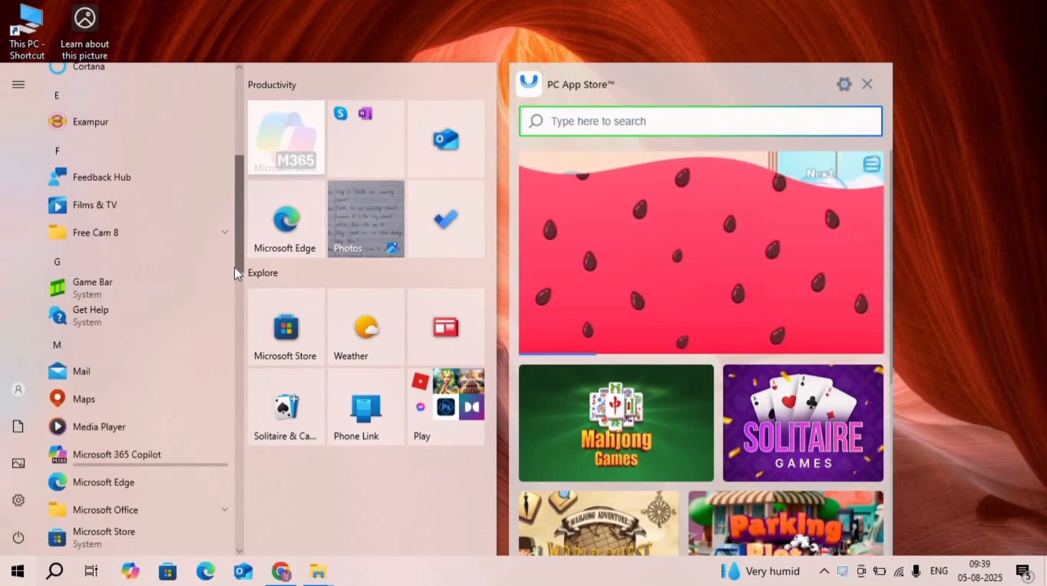
{"action": "scroll", "coordinate": [238, 276], "scroll_direction": "down", "scroll_amount": 2}
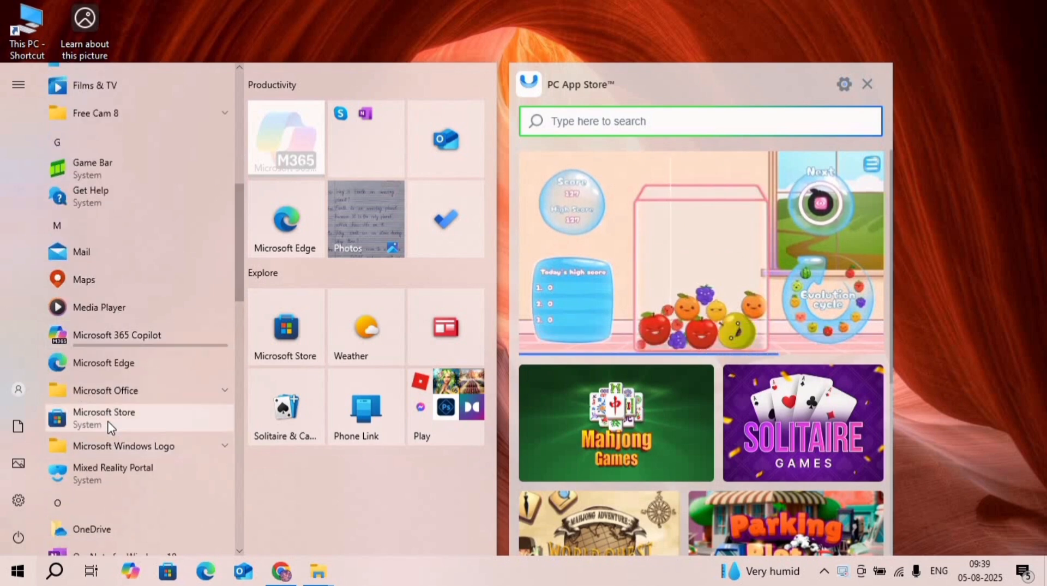
{"action": "left_click", "coordinate": [110, 391]}
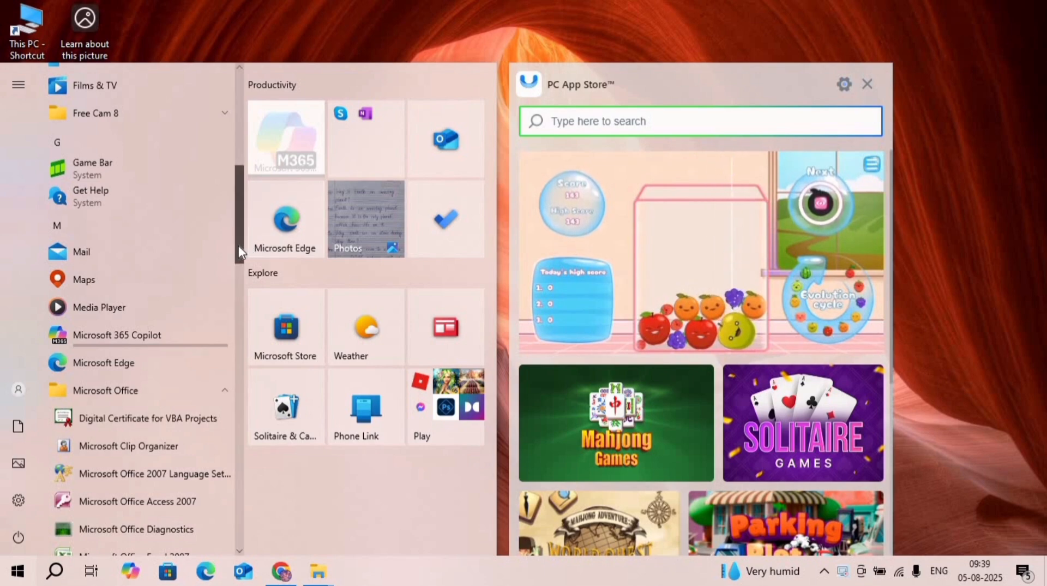
{"action": "left_click_drag", "start_coordinate": [238, 245], "coordinate": [238, 296]}
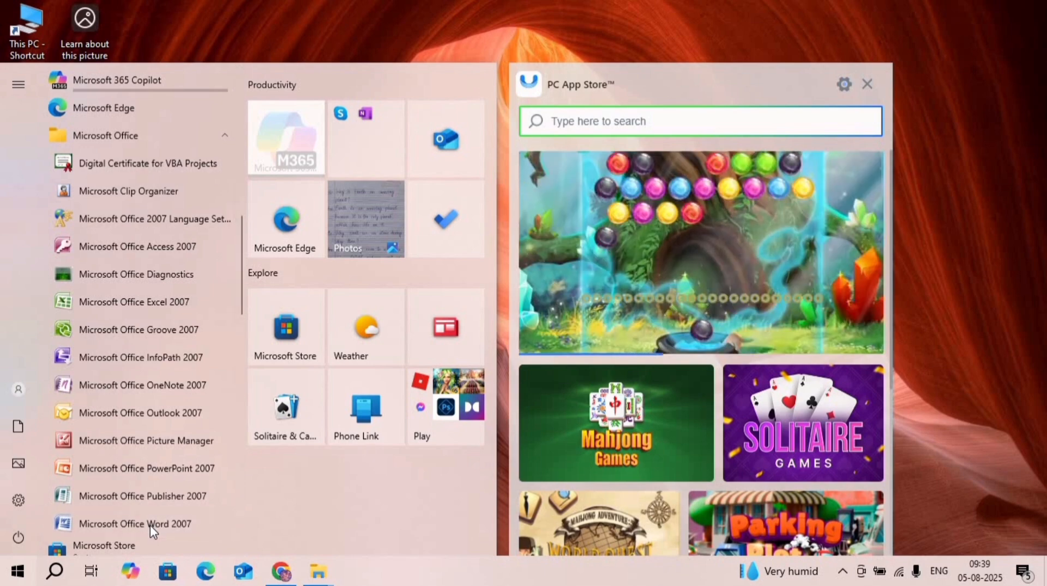
{"action": "left_click", "coordinate": [150, 523]}
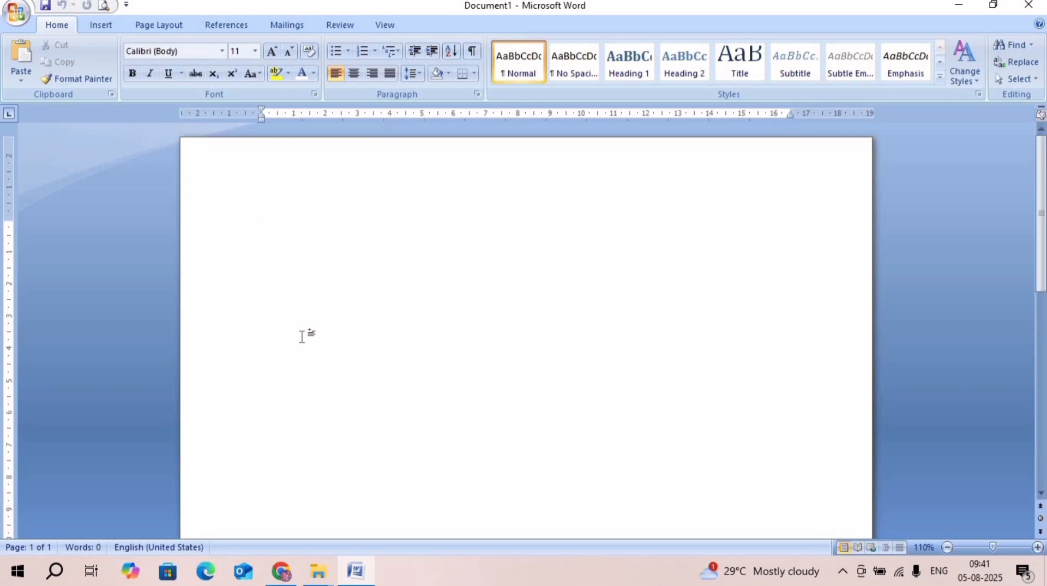
- Start a mail merge of the Letters type in the blank document
{"action": "left_click", "coordinate": [285, 25]}
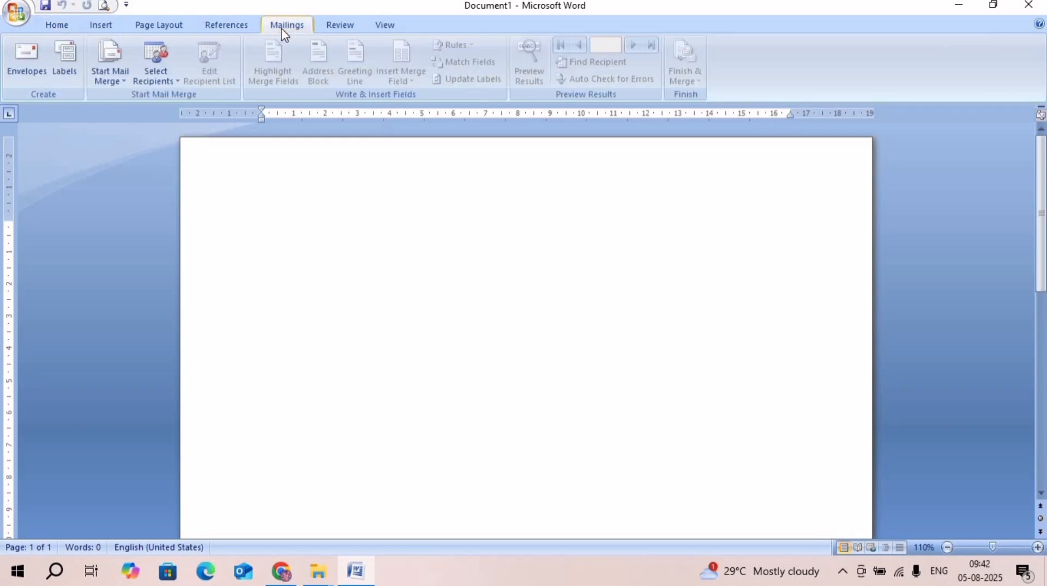
{"action": "left_click", "coordinate": [107, 65]}
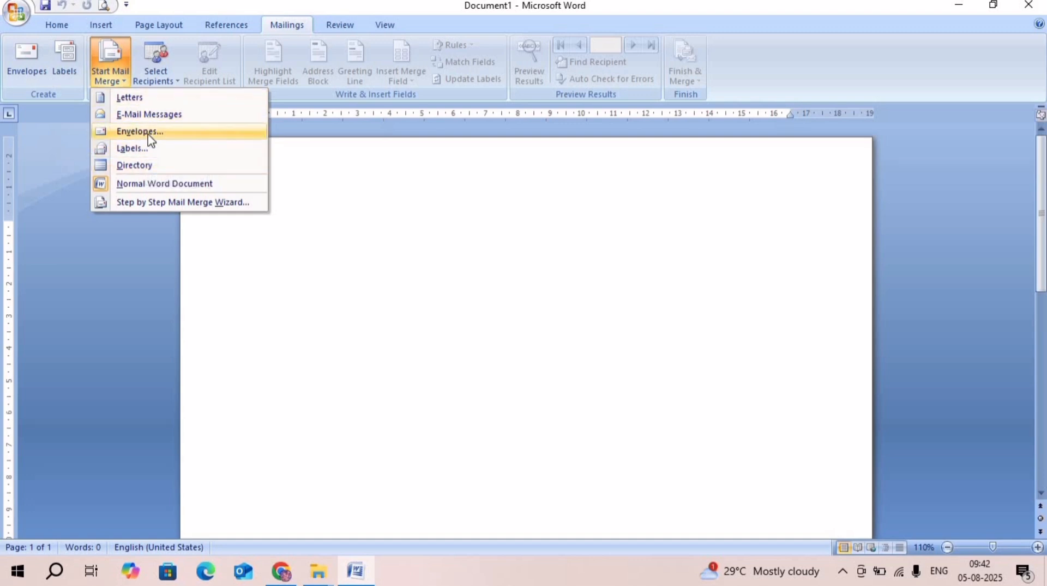
{"action": "left_click", "coordinate": [149, 101]}
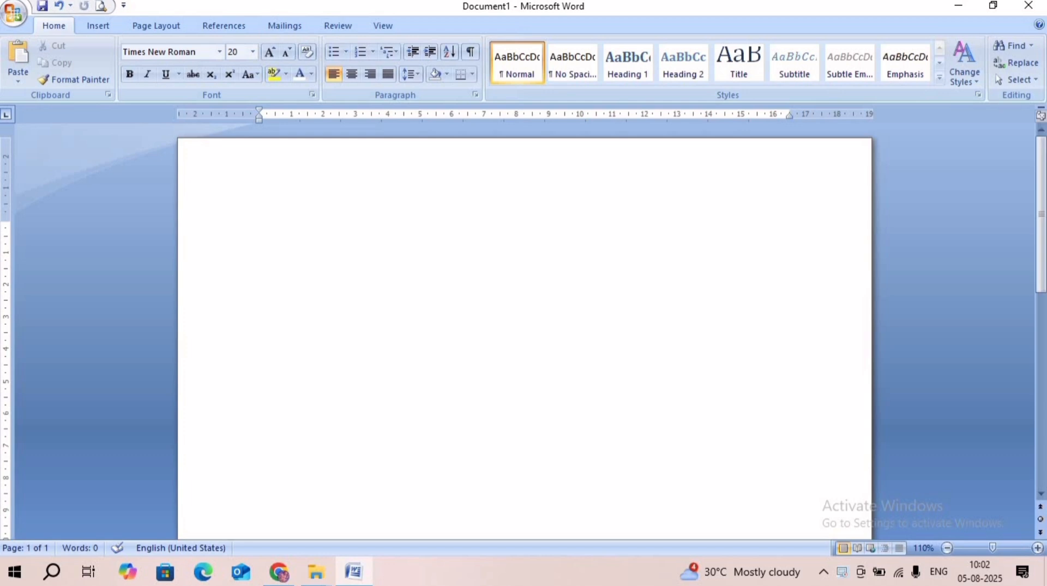
- Begin the letter with "Hello," and add a line reading "My birthday is on" followed by the birthday date
{"action": "type", "text": "h"}
{"action": "key", "text": "BackSpace"}
{"action": "type", "text": "Hello,"}
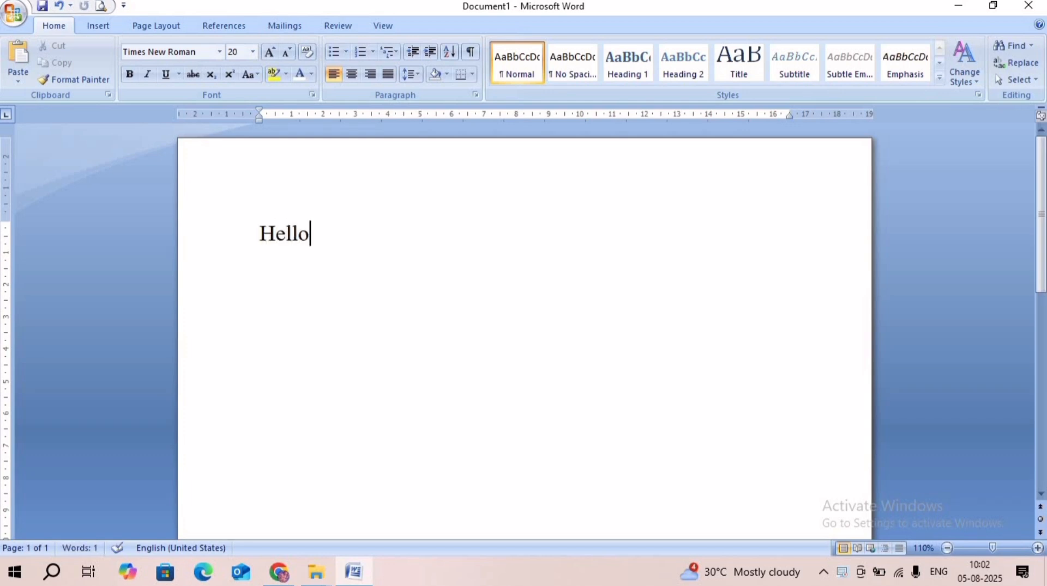
{"action": "key", "text": "Return"}
{"action": "type", "text": "My birthday"}
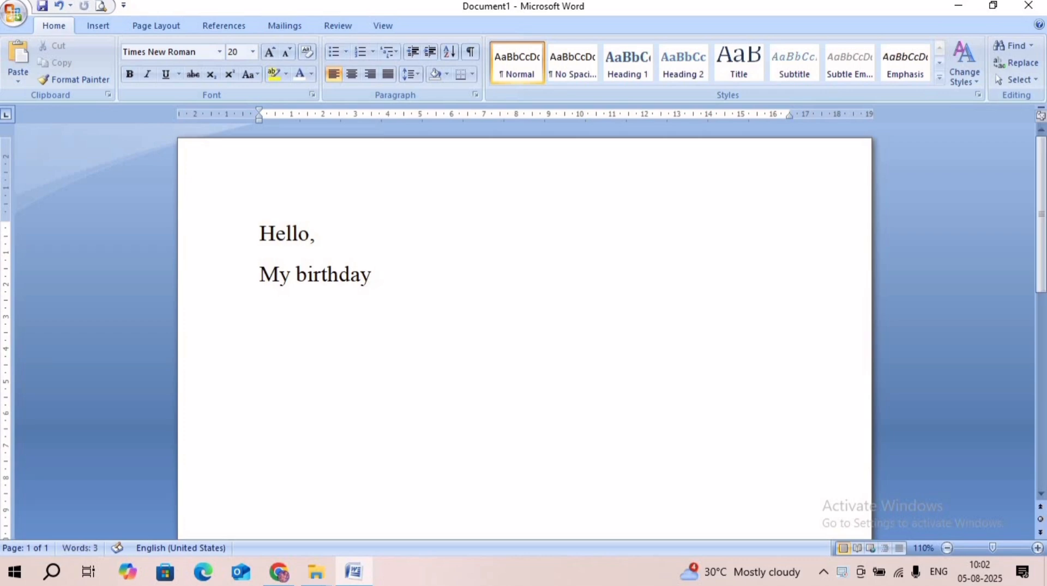
{"action": "type", "text": " is on 11 August."}
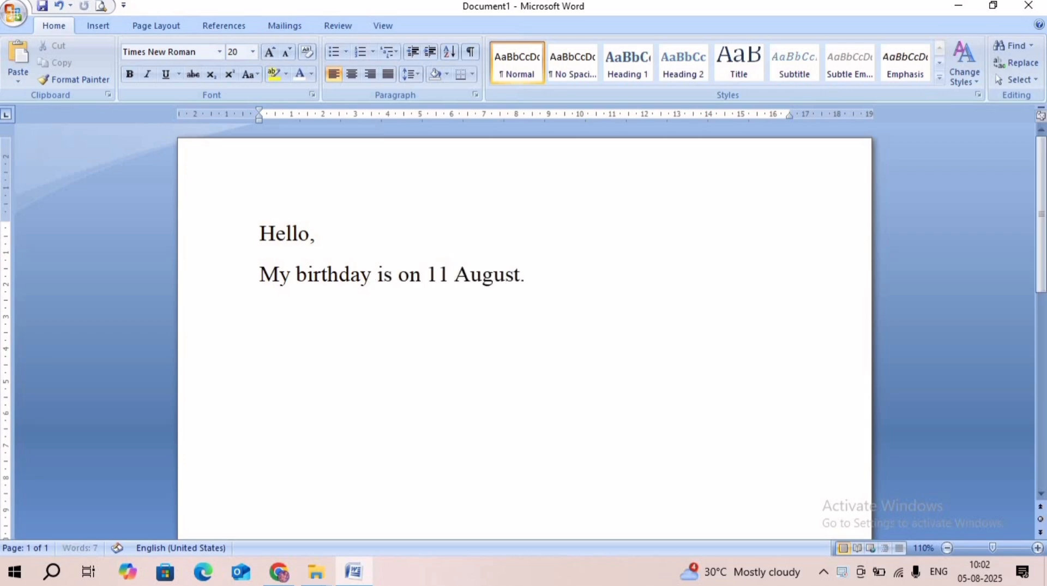
{"action": "key", "text": "Return"}
- Write the invitation "You are invited at a get together that we are having at my place on the evening of my birthday."
{"action": "type", "text": "You are invited"}
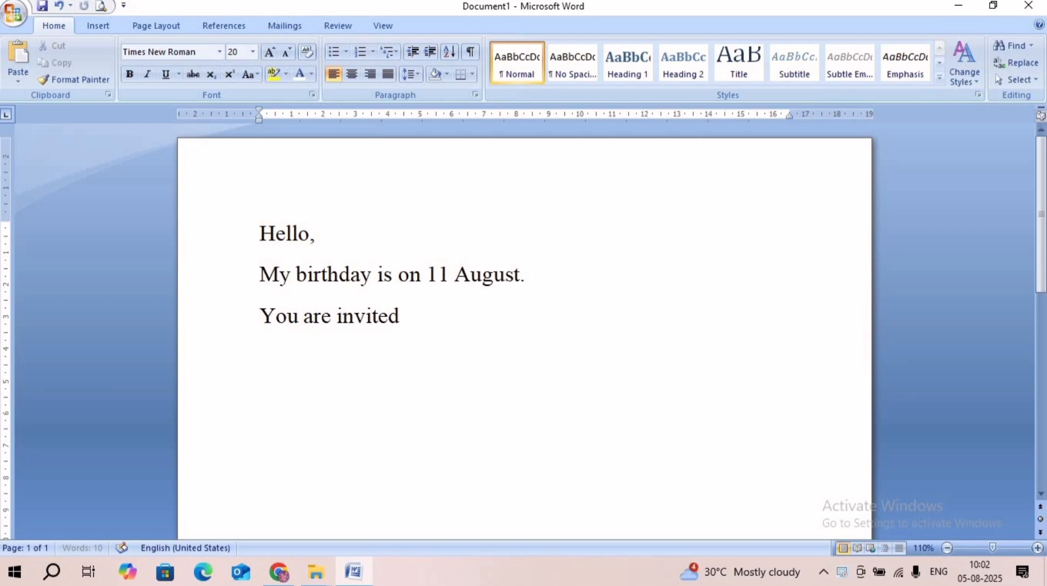
{"action": "type", "text": " at a "}
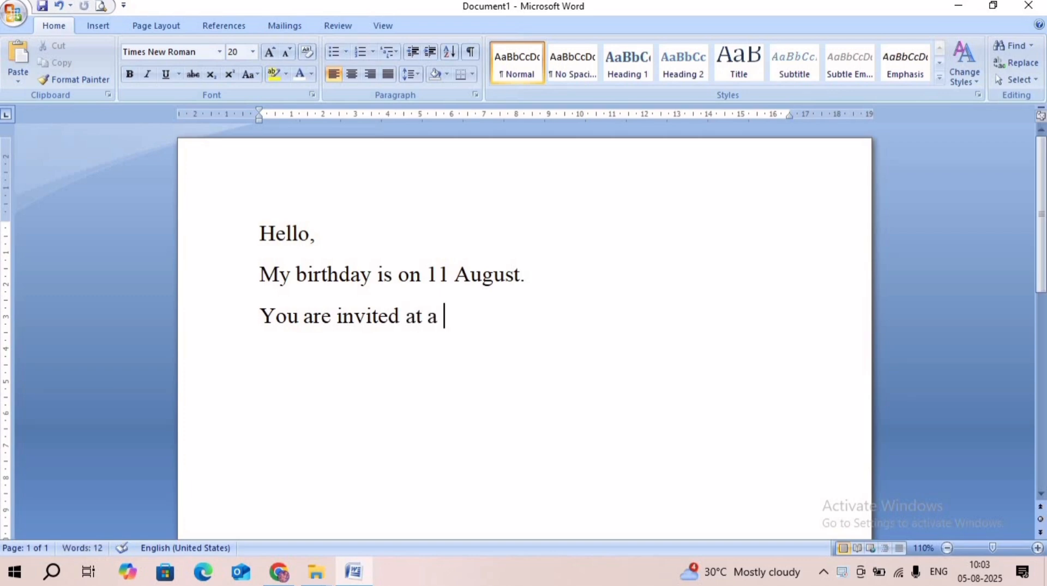
{"action": "type", "text": "get together"}
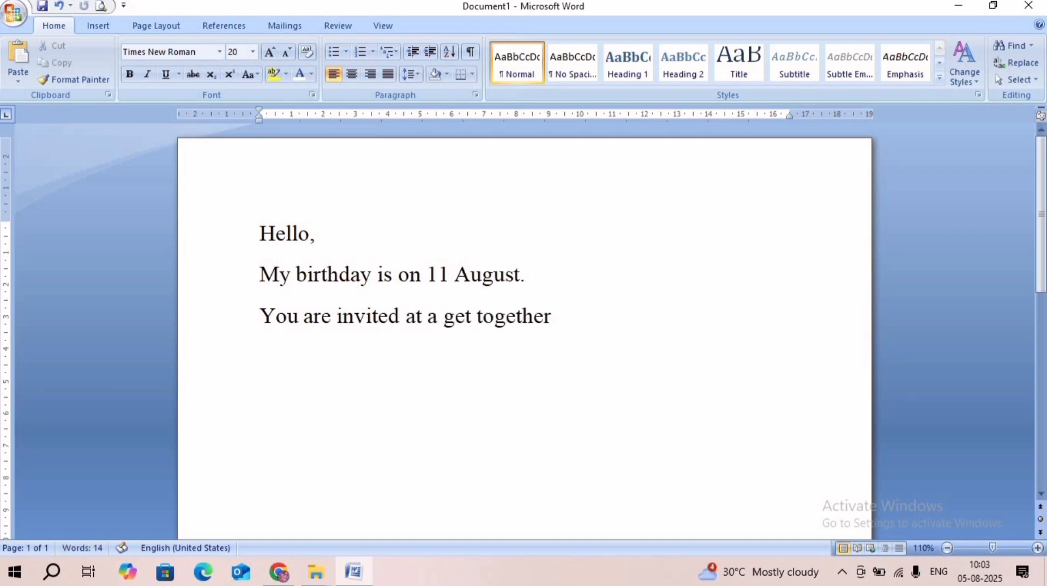
{"action": "type", "text": " that we are having at my"}
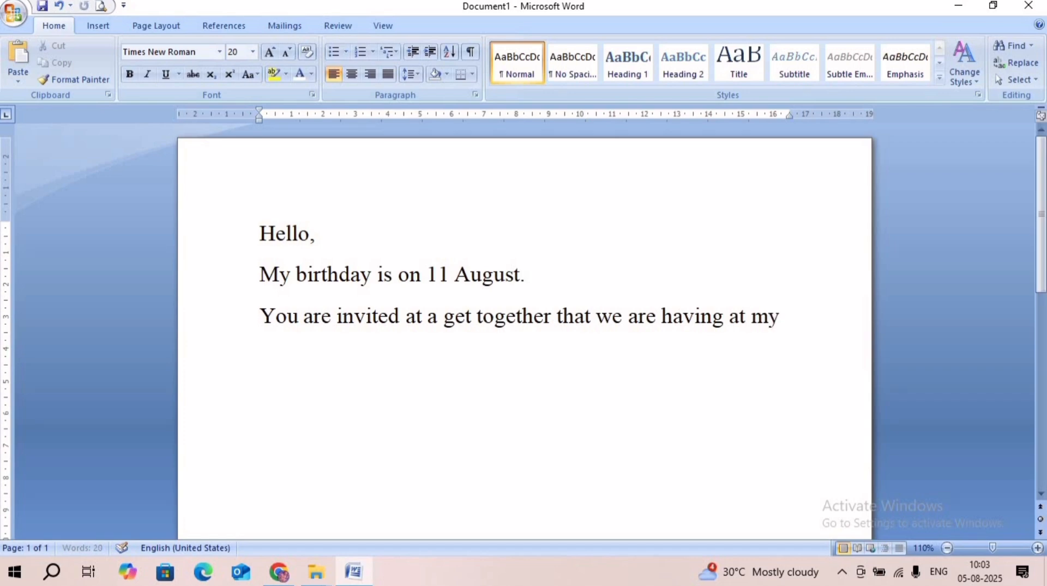
{"action": "type", "text": " place on the evening "}
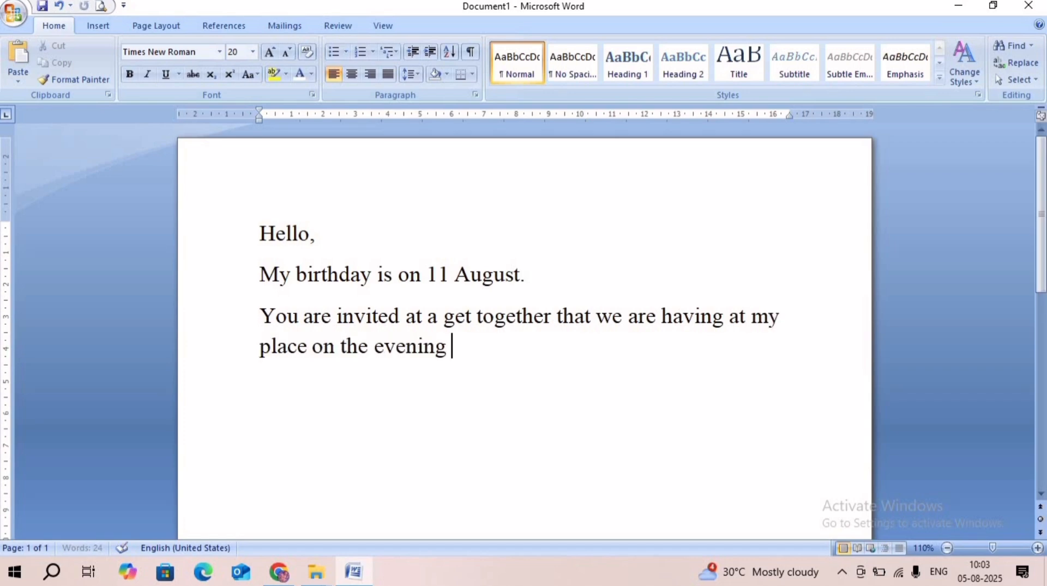
{"action": "type", "text": "of my birthday. i"}
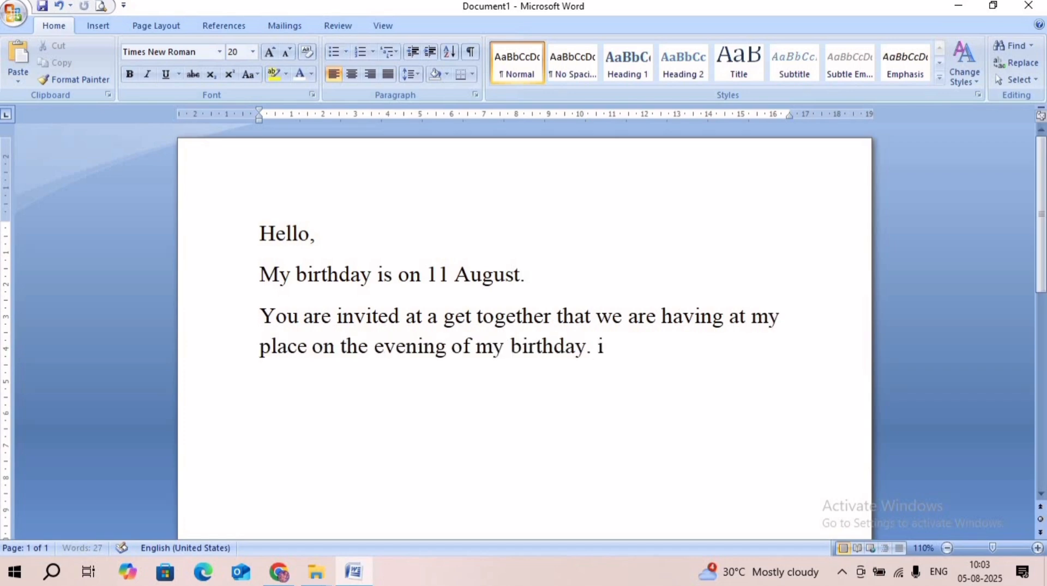
{"action": "type", "text": " have also invited"}
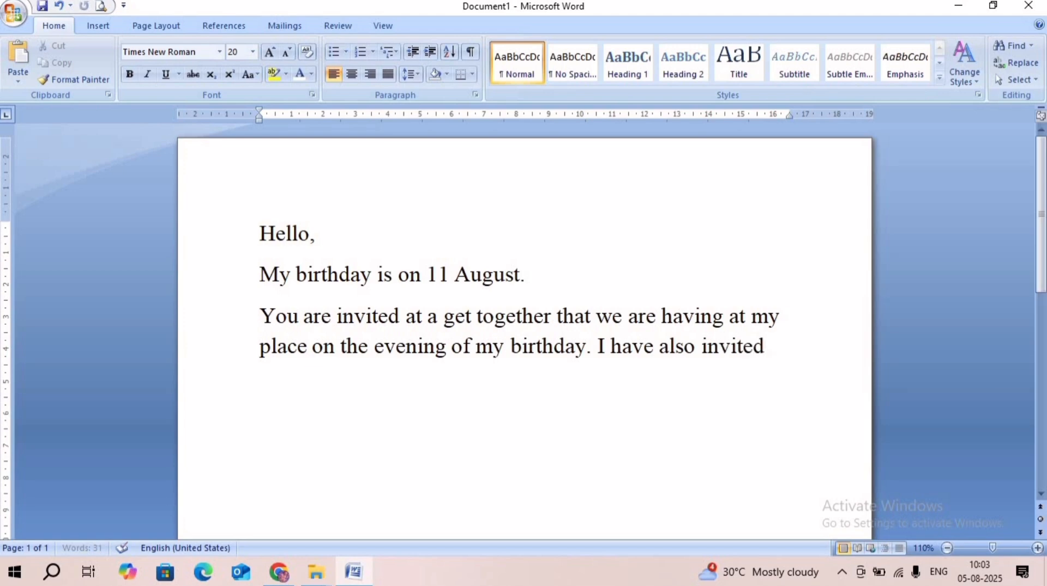
{"action": "type", "text": " some of our common friends"}
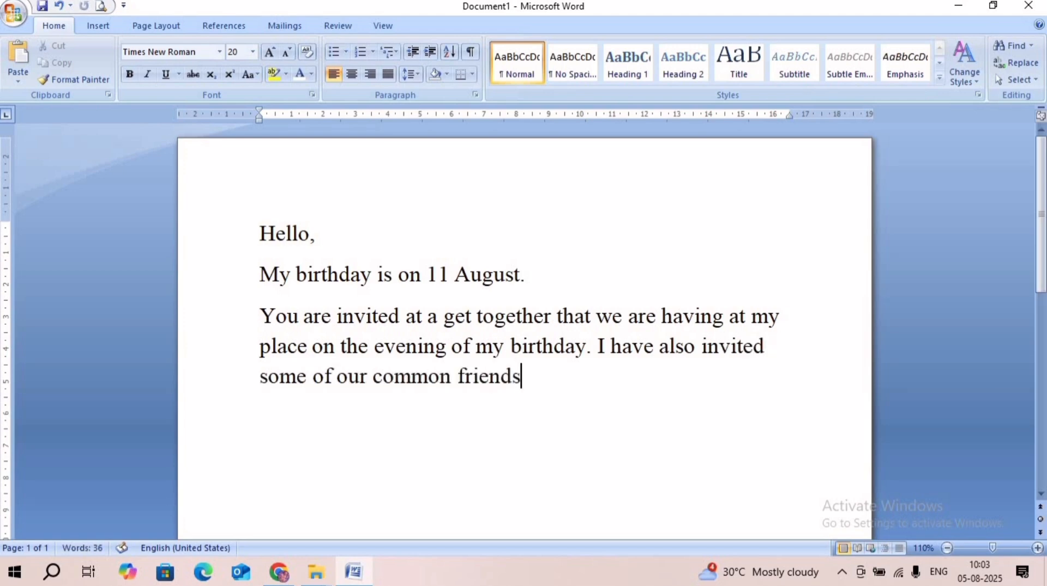
{"action": "type", "text": ". snacks and dinner"}
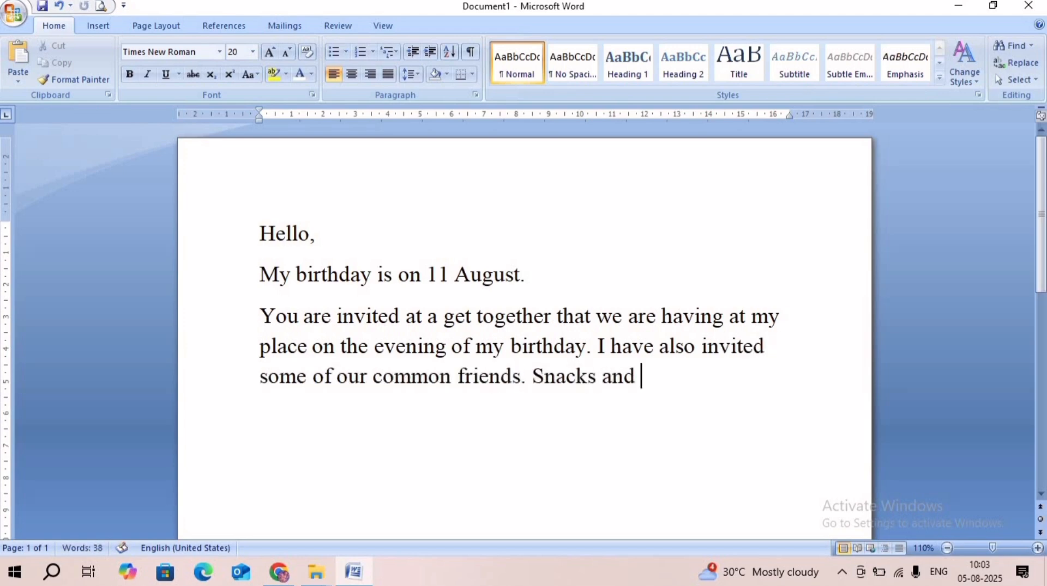
{"action": "type", "text": " will be served, so pl"}
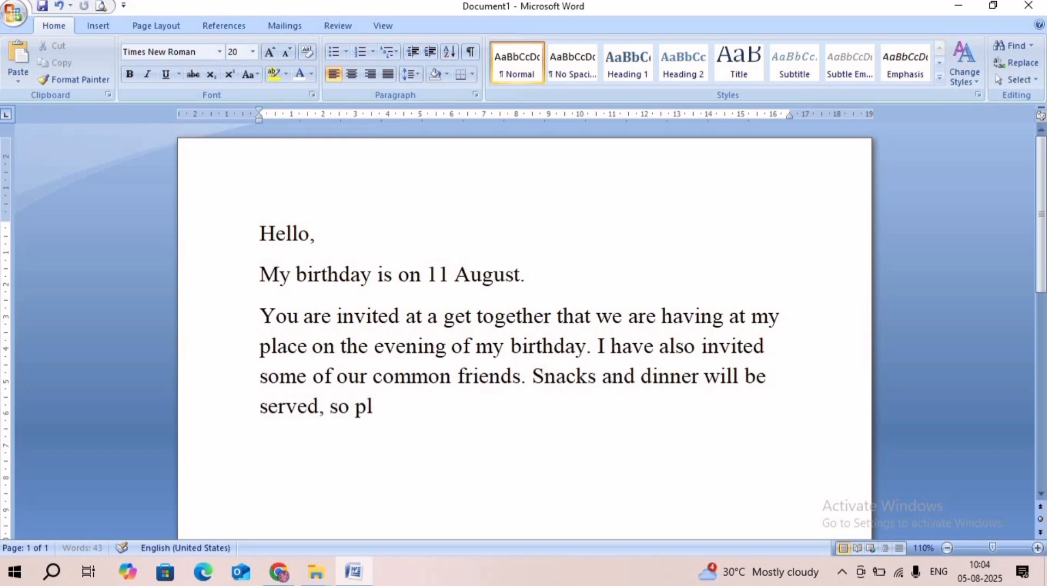
{"action": "type", "text": "ease feel free"}
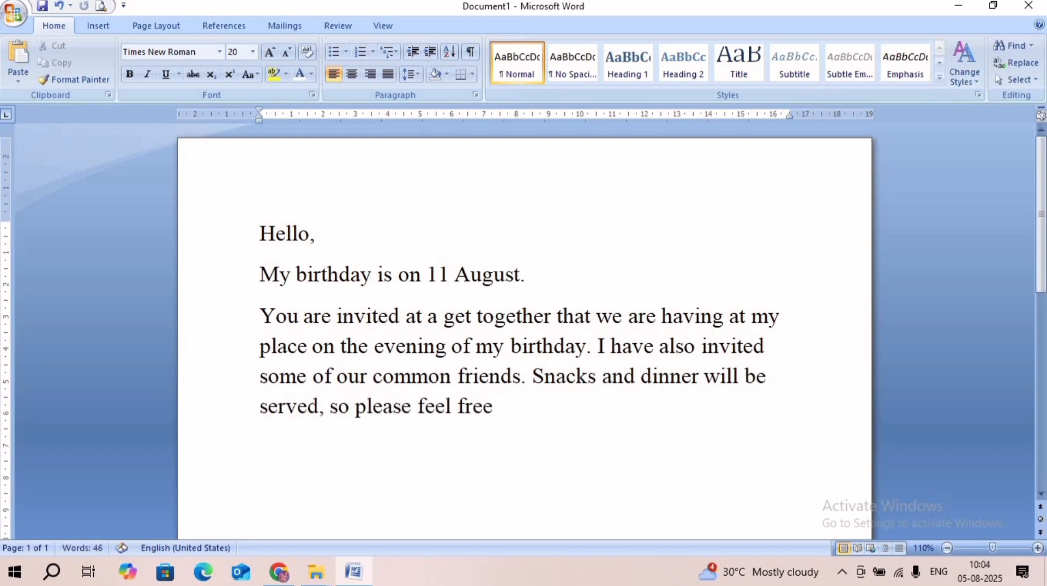
{"action": "type", "text": " to arrive with you"}
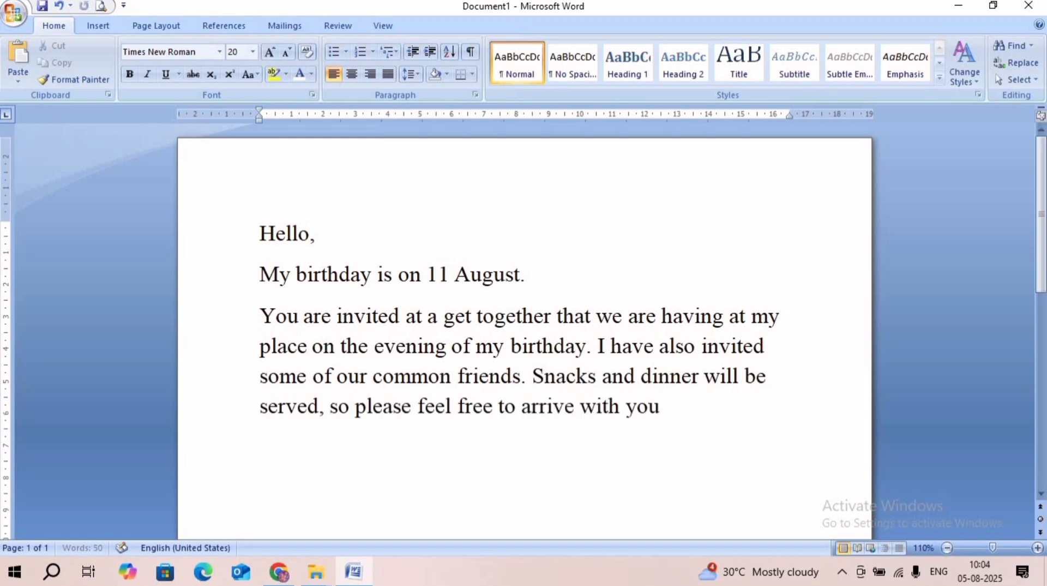
{"action": "type", "text": "r family."}
- Add a new paragraph reading "I look forward to having you at the party."
{"action": "key", "text": "Return"}
{"action": "type", "text": "I loo"}
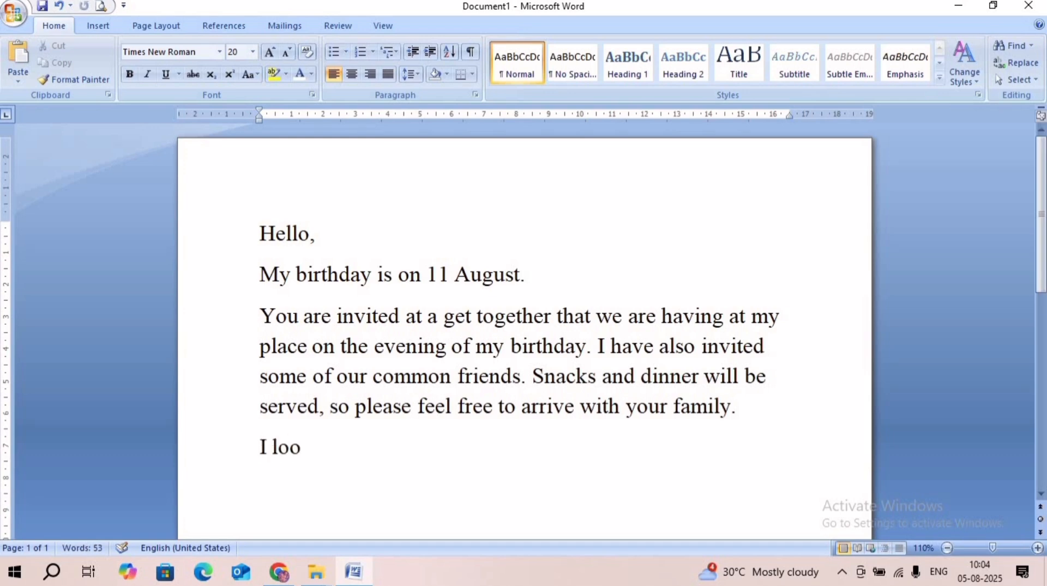
{"action": "type", "text": "k forward to having you "}
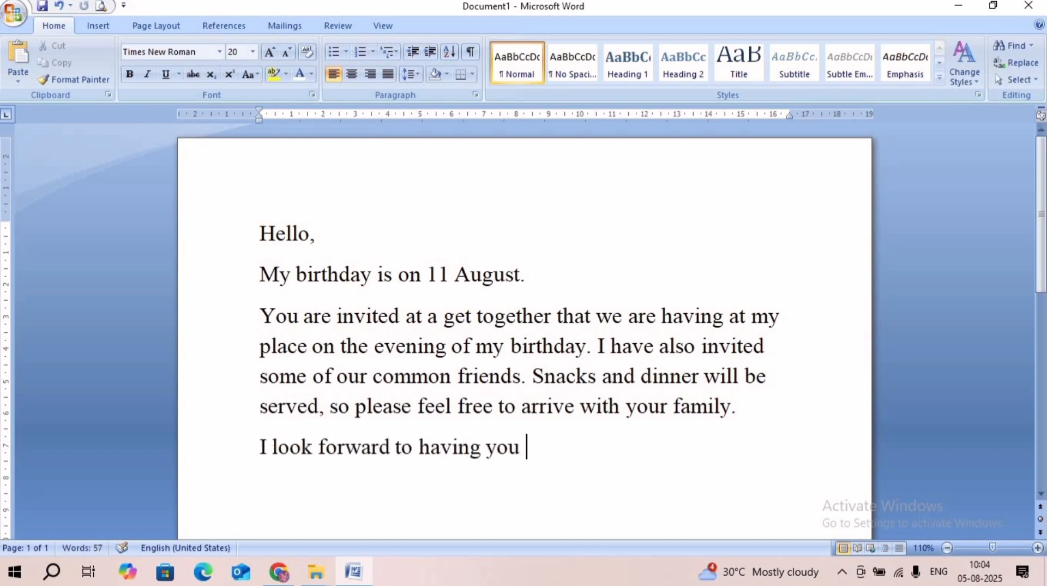
{"action": "type", "text": "at the party."}
{"action": "key", "text": "Return"}
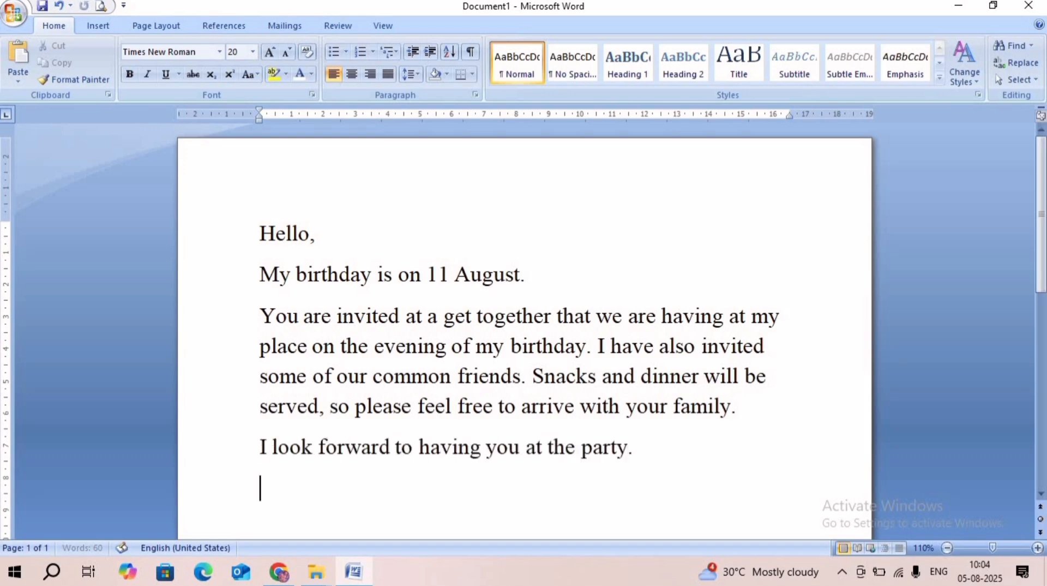
- Close the letter with "Yours" and the sender's first name on separate lines, correcting the spelling of the name
{"action": "type", "text": "yours"}
{"action": "key", "text": "Return"}
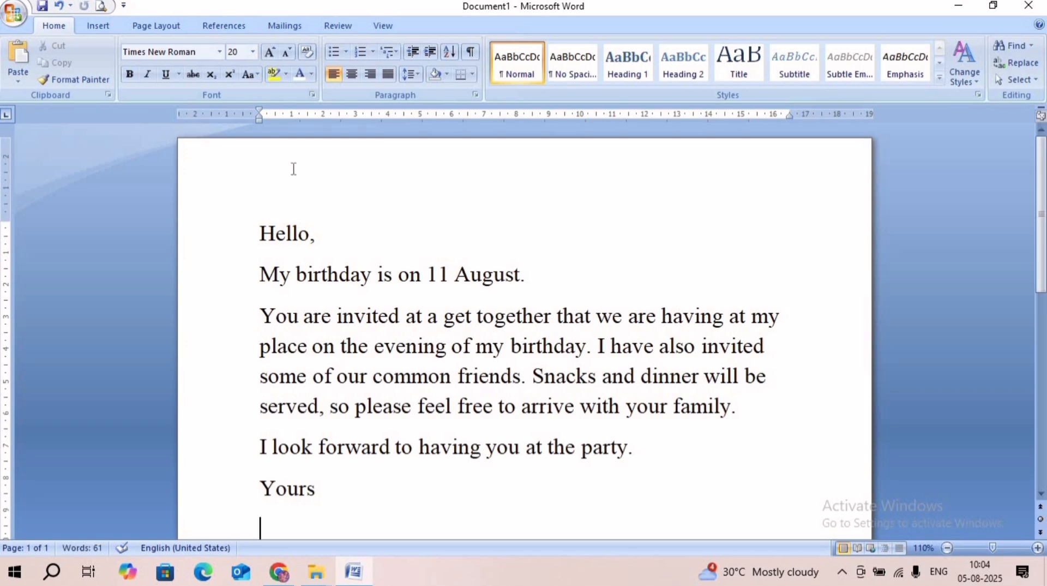
{"action": "type", "text": "seta"}
{"action": "key", "text": "Return"}
{"action": "left_click", "coordinate": [278, 420]}
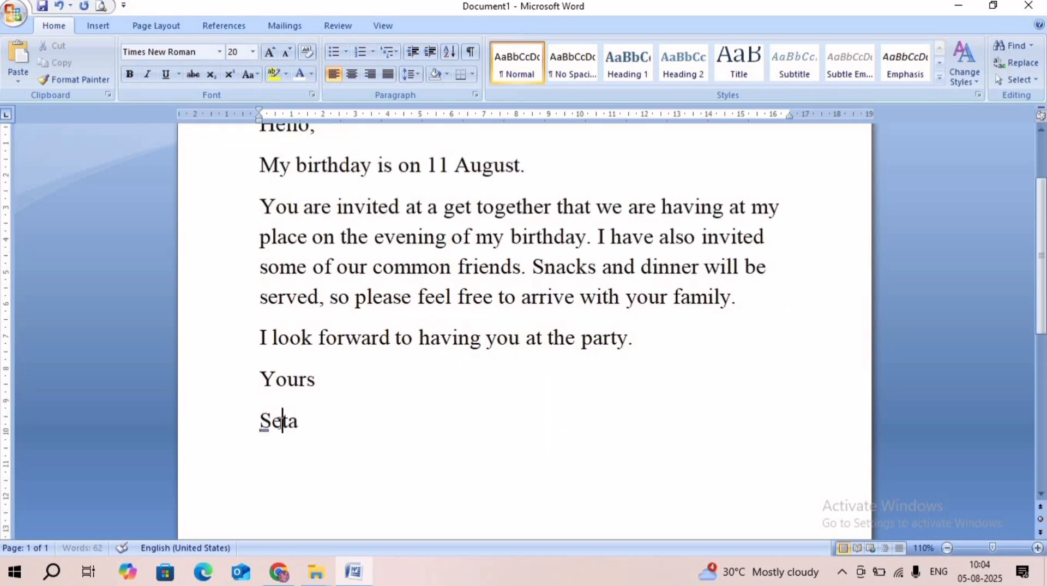
{"action": "type", "text": "e"}
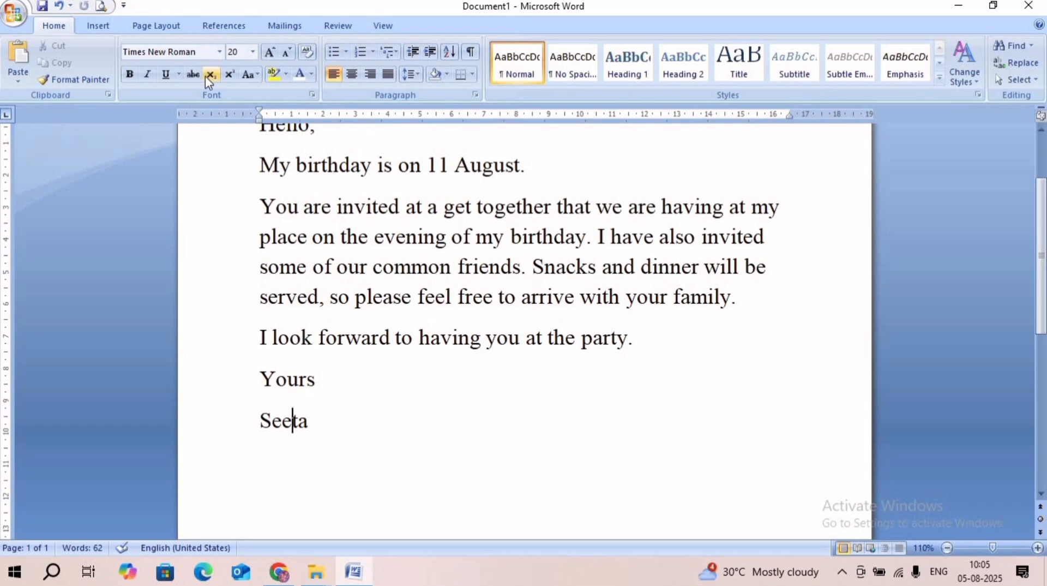
- Open a new blank address list for entering the mail merge recipients
{"action": "left_click", "coordinate": [284, 28]}
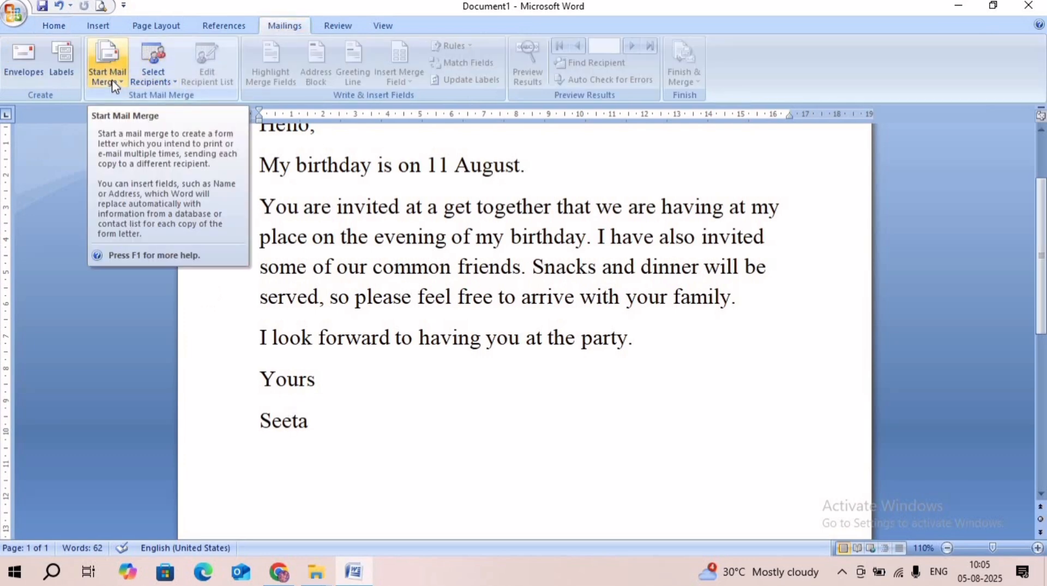
{"action": "left_click", "coordinate": [154, 85]}
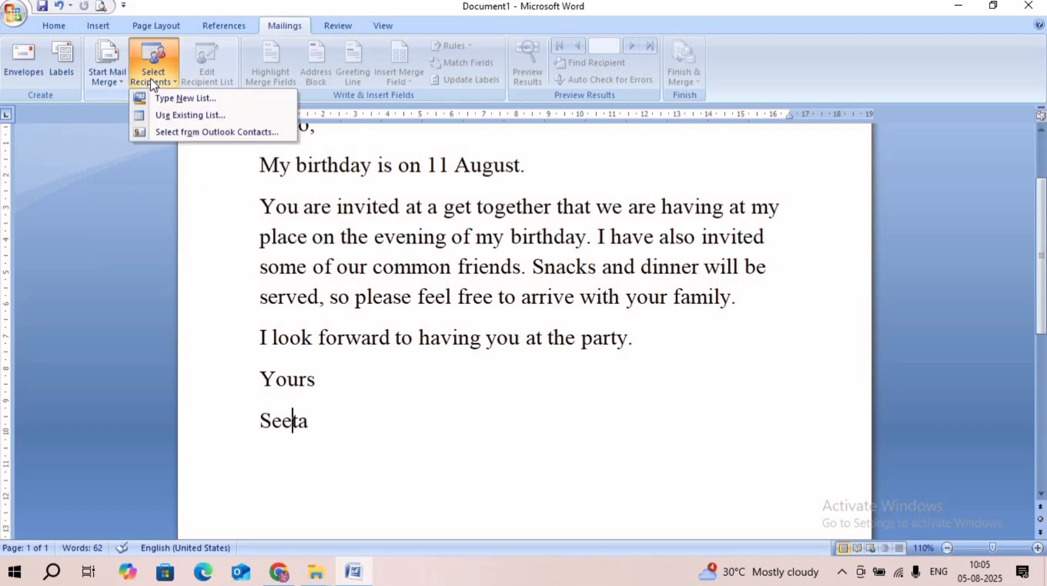
{"action": "left_click", "coordinate": [166, 99]}
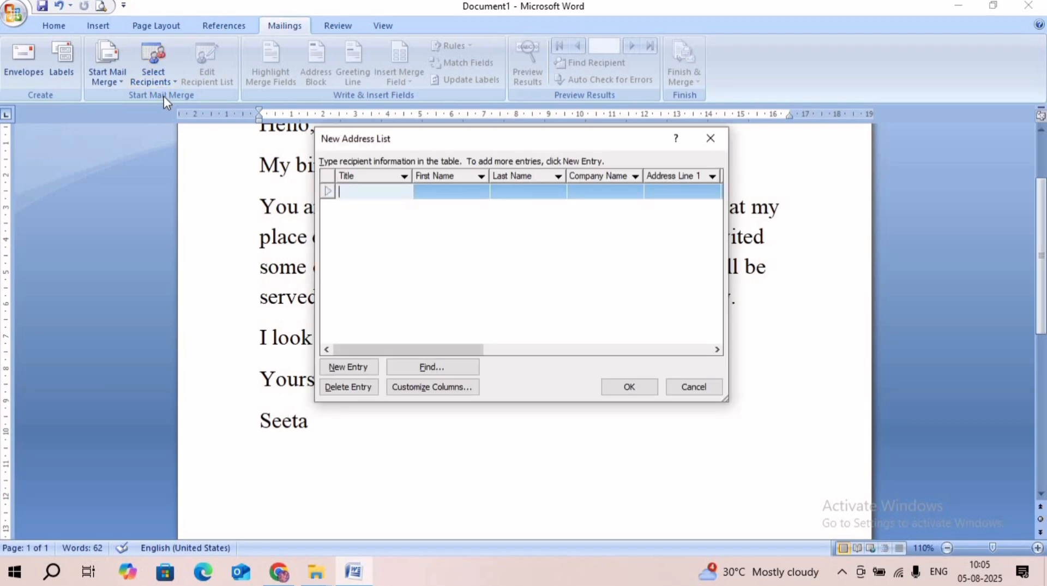
- Fill in the first recipient with title "Mr.", first name, last name and Address Line 1, leaving the company name blank
{"action": "type", "text": "Mr."}
{"action": "left_click", "coordinate": [426, 192]}
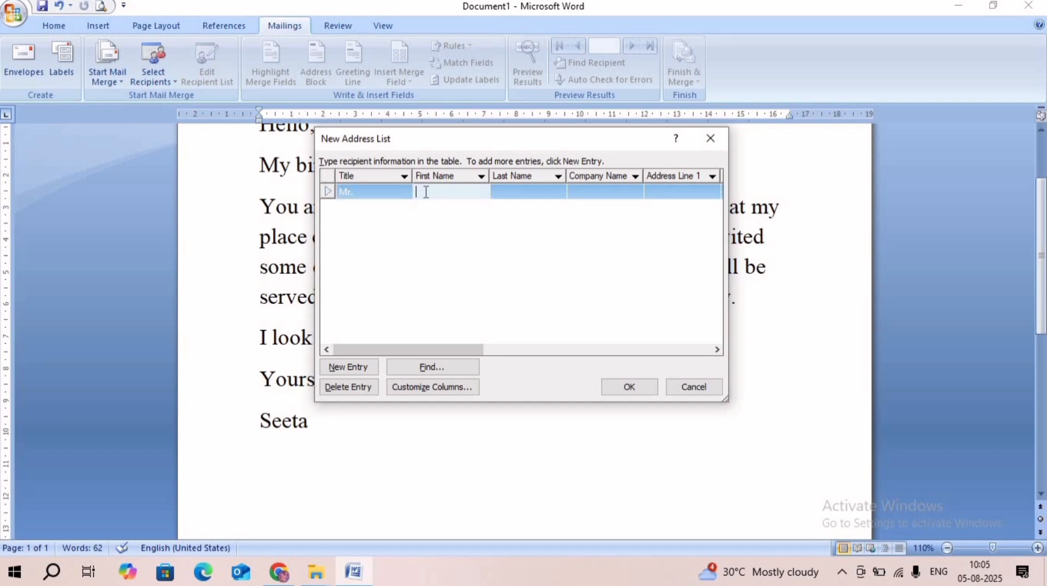
{"action": "left_click", "coordinate": [534, 192]}
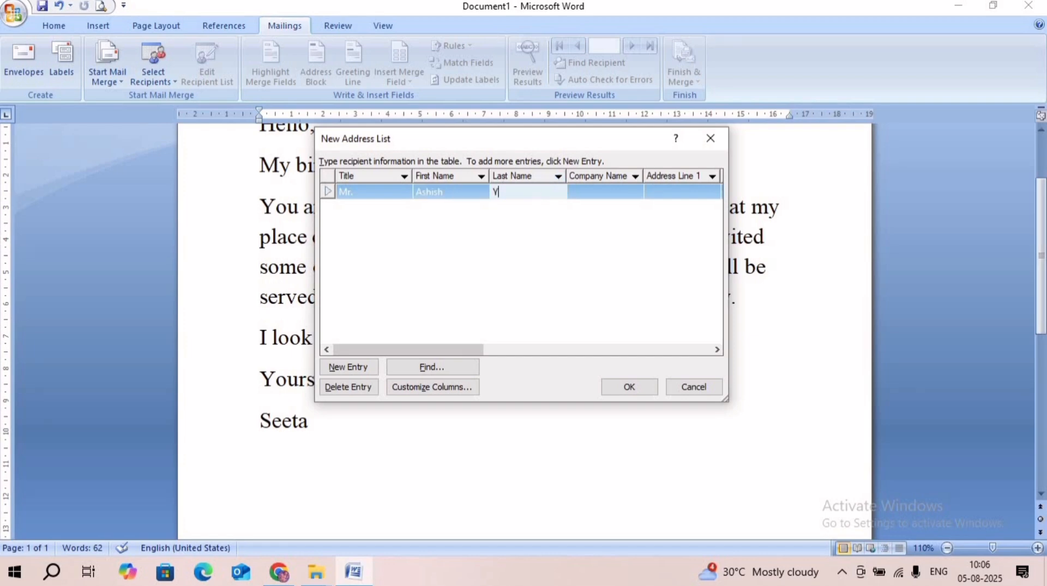
{"action": "left_click", "coordinate": [675, 191]}
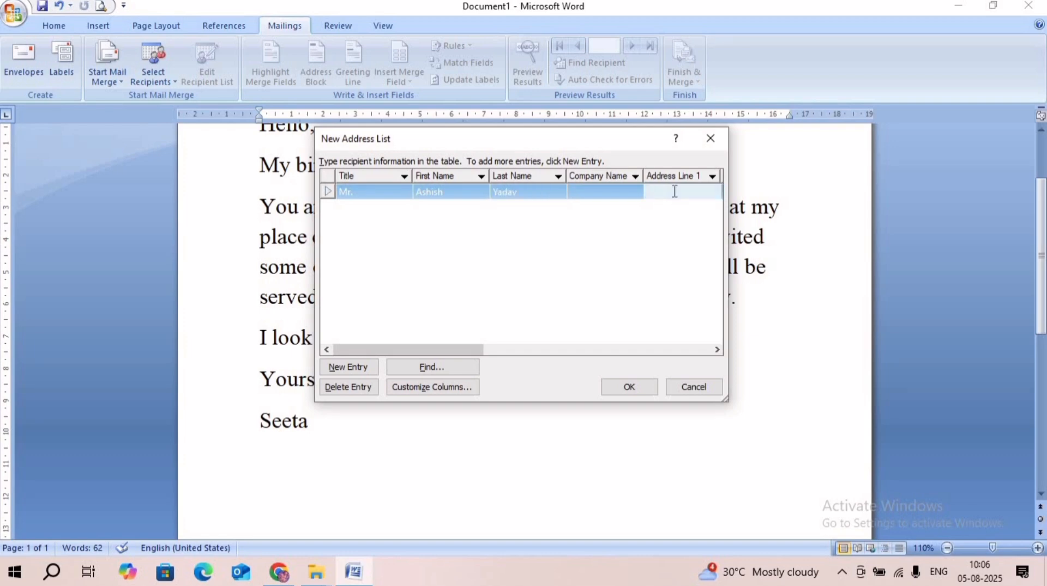
{"action": "type", "text": "Naini"}
- Add a second recipient entry with title "Mr.", first name, last name and Address Line 1
{"action": "left_click", "coordinate": [353, 370]}
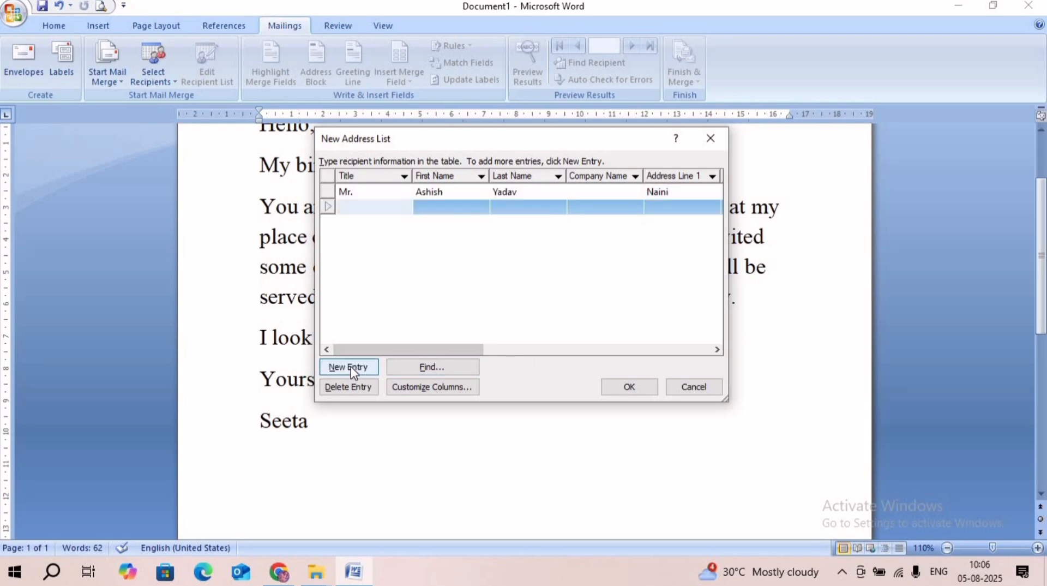
{"action": "type", "text": "Mr."}
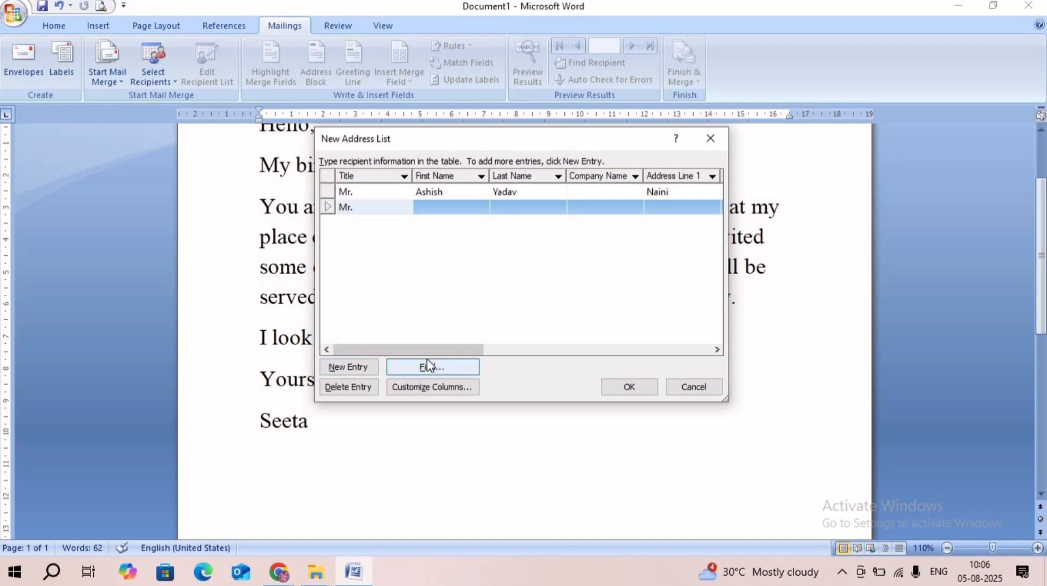
{"action": "left_click", "coordinate": [429, 206]}
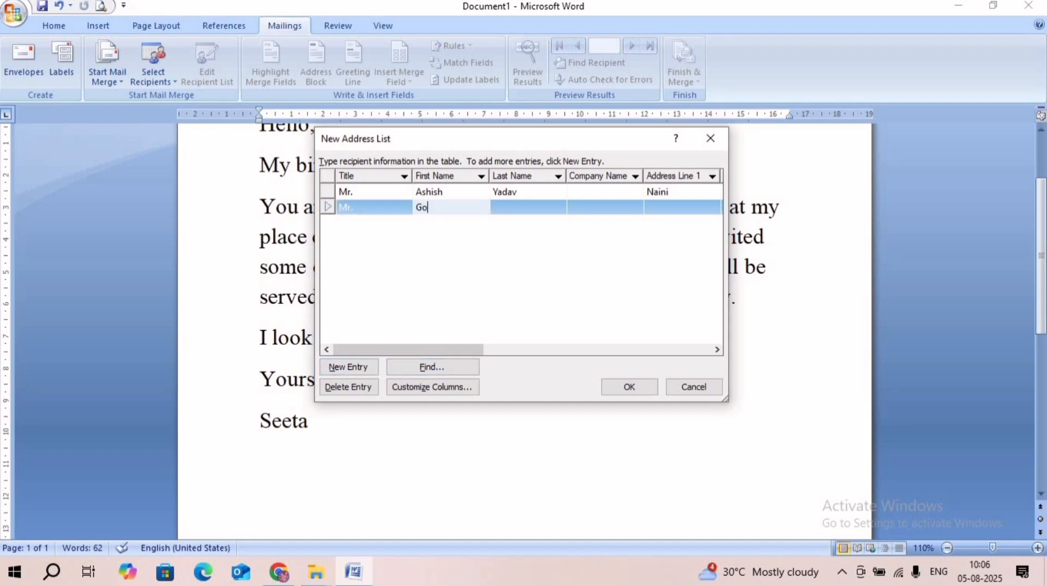
{"action": "left_click", "coordinate": [510, 210]}
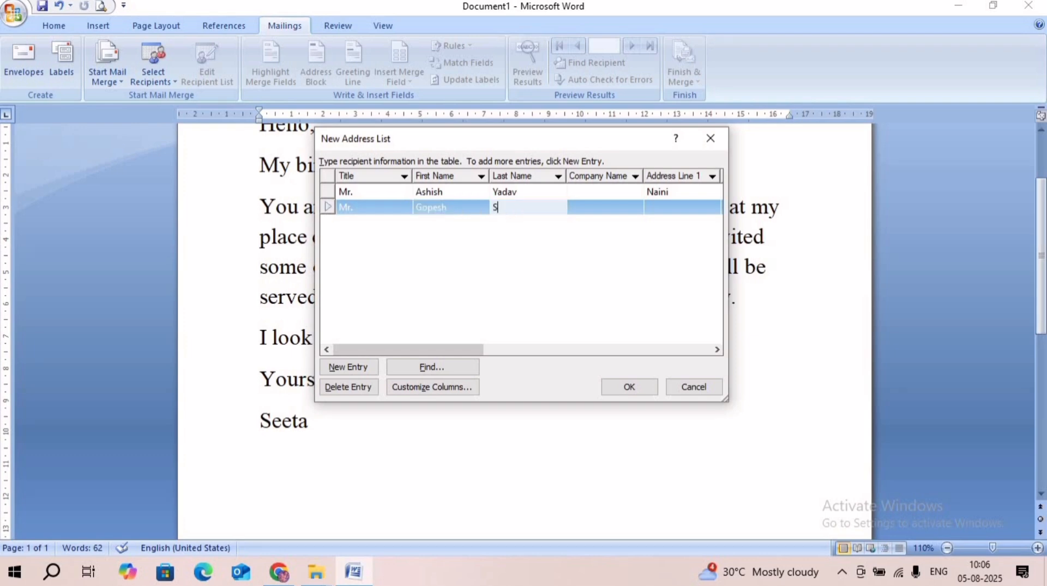
{"action": "left_click", "coordinate": [669, 209]}
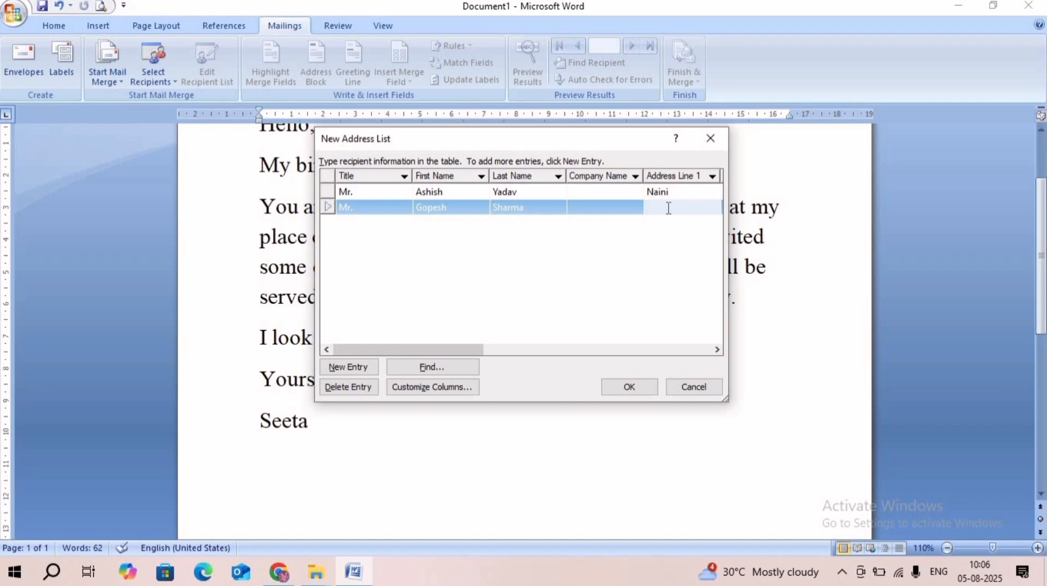
{"action": "type", "text": "Naini"}
- Add a third recipient entry titled "Mr." and complete its first name, last name and Address Line 1
{"action": "left_click", "coordinate": [337, 373]}
{"action": "type", "text": "m"}
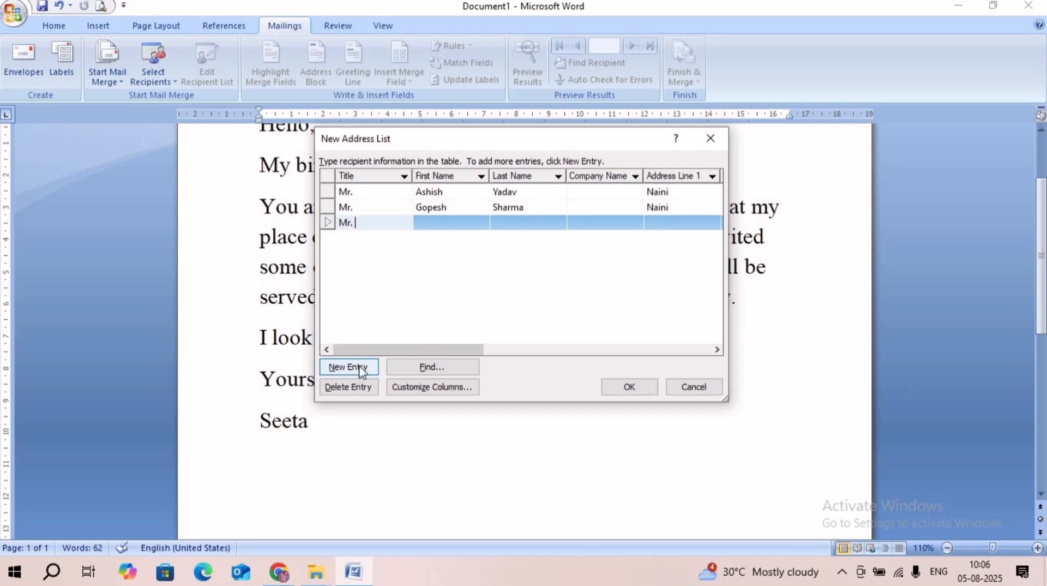
{"action": "left_click", "coordinate": [438, 222]}
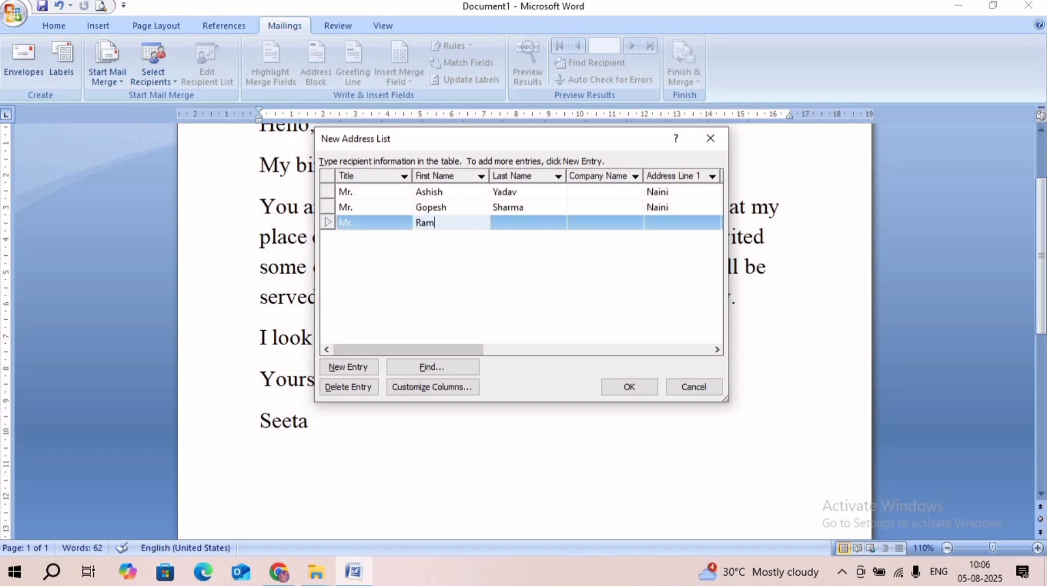
{"action": "left_click", "coordinate": [498, 224]}
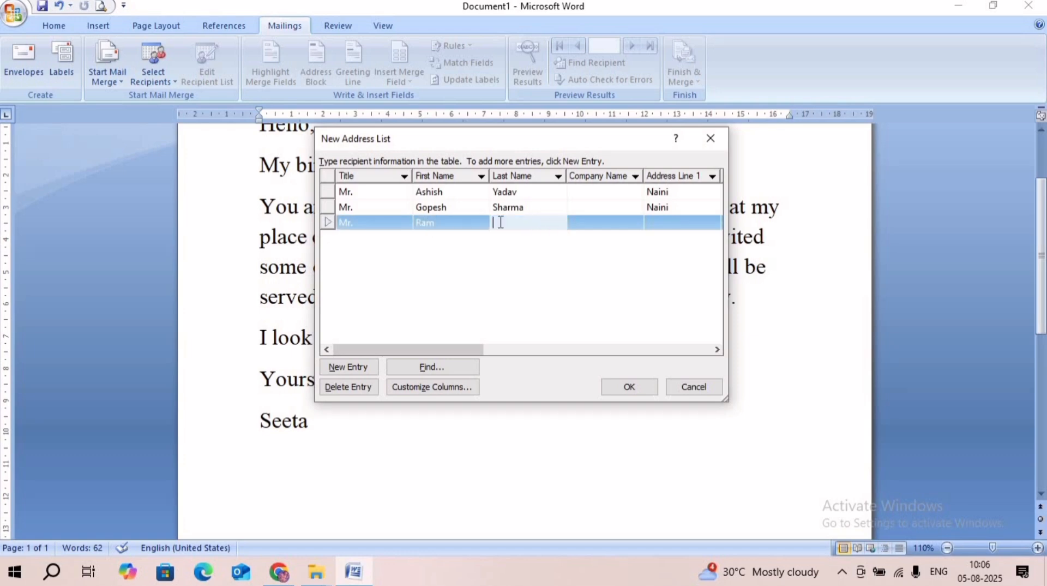
{"action": "type", "text": "Verma"}
{"action": "left_click", "coordinate": [672, 222]}
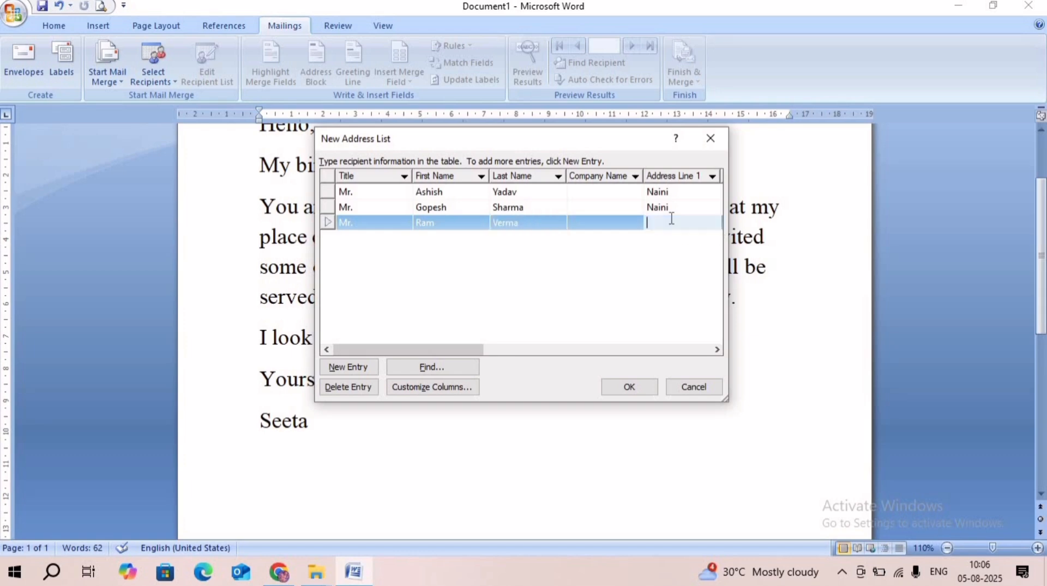
{"action": "type", "text": "Naini"}
- Finish the address list and save it in My Data Sources under the file name "Guest list"
{"action": "left_click", "coordinate": [630, 387]}
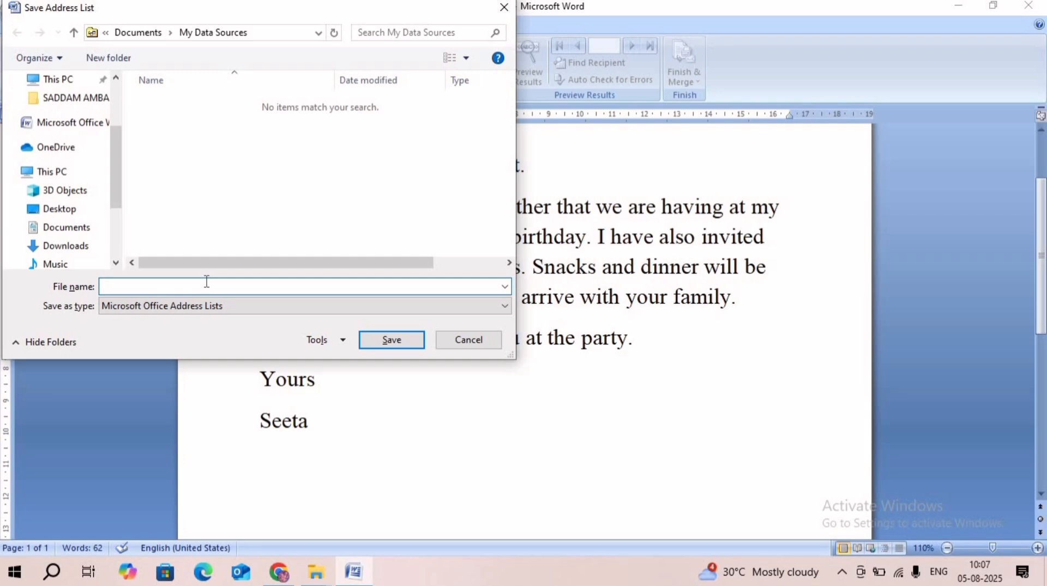
{"action": "type", "text": "gGuest"}
{"action": "key", "text": "BackSpace"}
{"action": "type", "text": "lisy"}
{"action": "key", "text": "BackSpace"}
{"action": "type", "text": "t"}
{"action": "key", "text": "Return"}
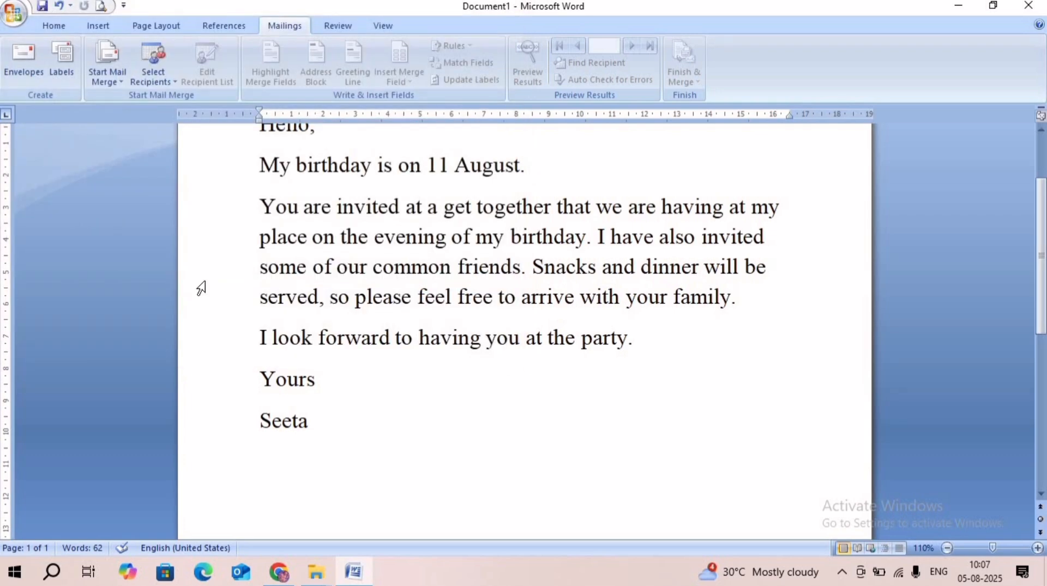
- Insert a "To," line above "Hello," in the letter, with an empty line beneath it
{"action": "scroll", "coordinate": [305, 229], "scroll_direction": "up", "scroll_amount": 3}
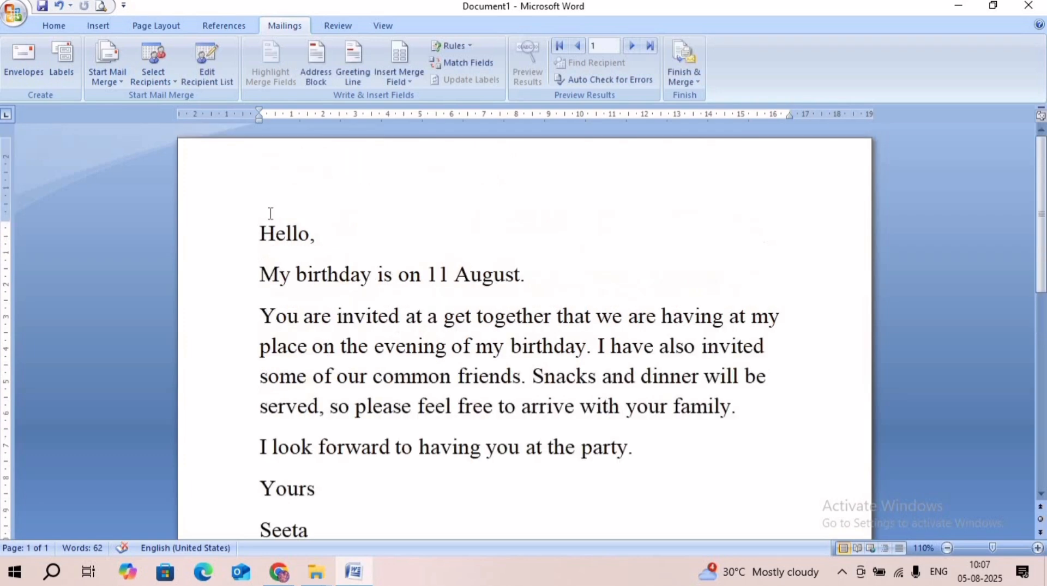
{"action": "type", "text": "t"}
{"action": "type", "text": "o,"}
{"action": "key", "text": "Return"}
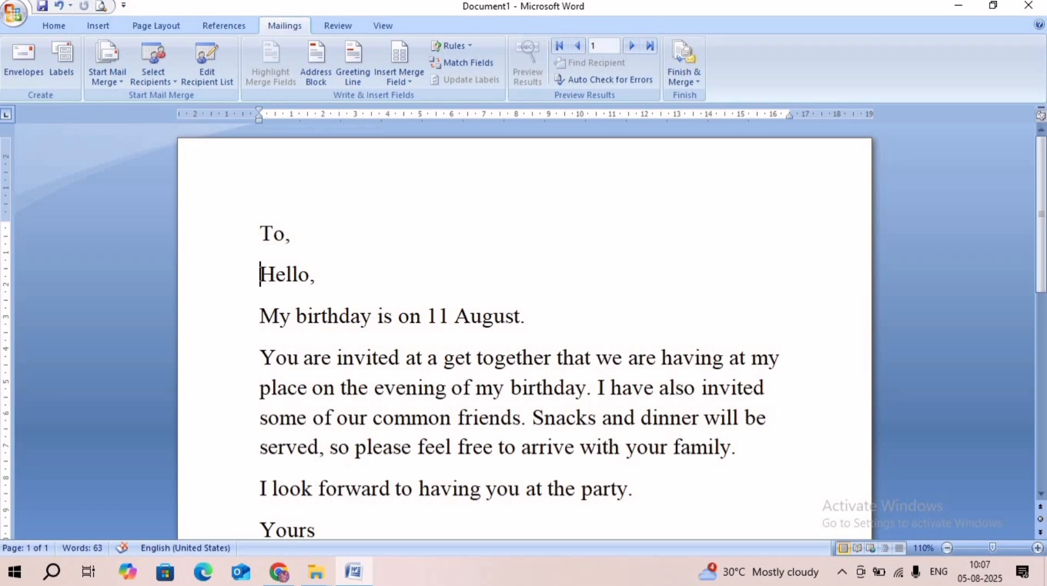
{"action": "key", "text": "Up"}
{"action": "key", "text": "Right"}
{"action": "key", "text": "Right"}
{"action": "key", "text": "Right"}
{"action": "key", "text": "Return"}
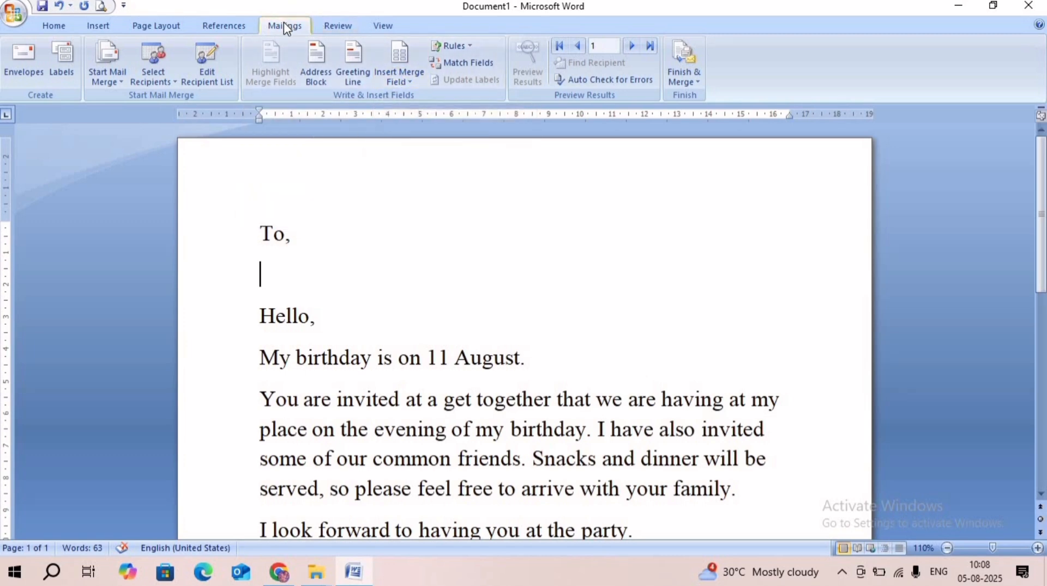
- Insert the Title merge field below "To," and the First_Name merge field on the following line
{"action": "left_click", "coordinate": [403, 83]}
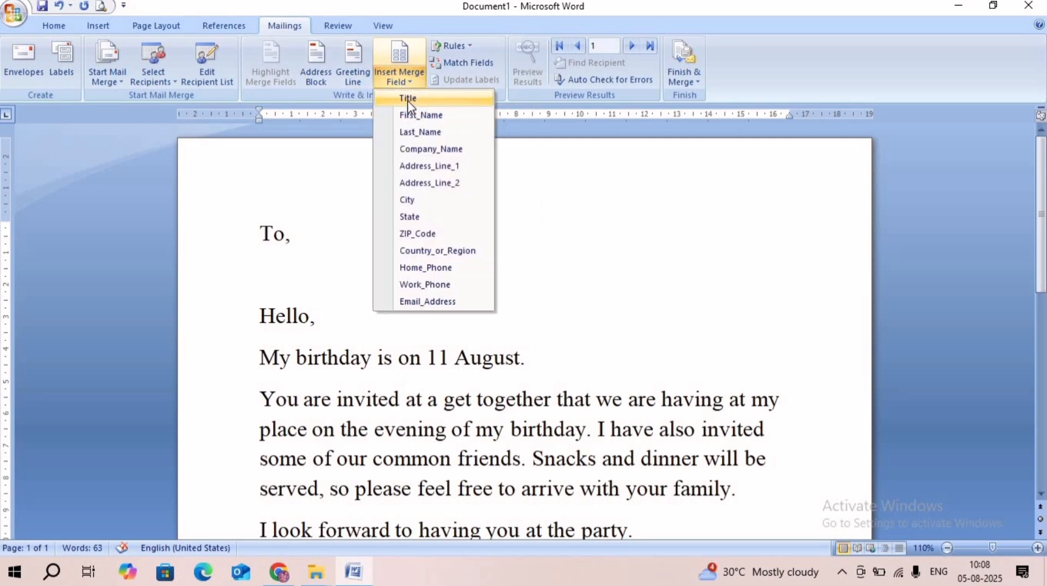
{"action": "left_click", "coordinate": [407, 100]}
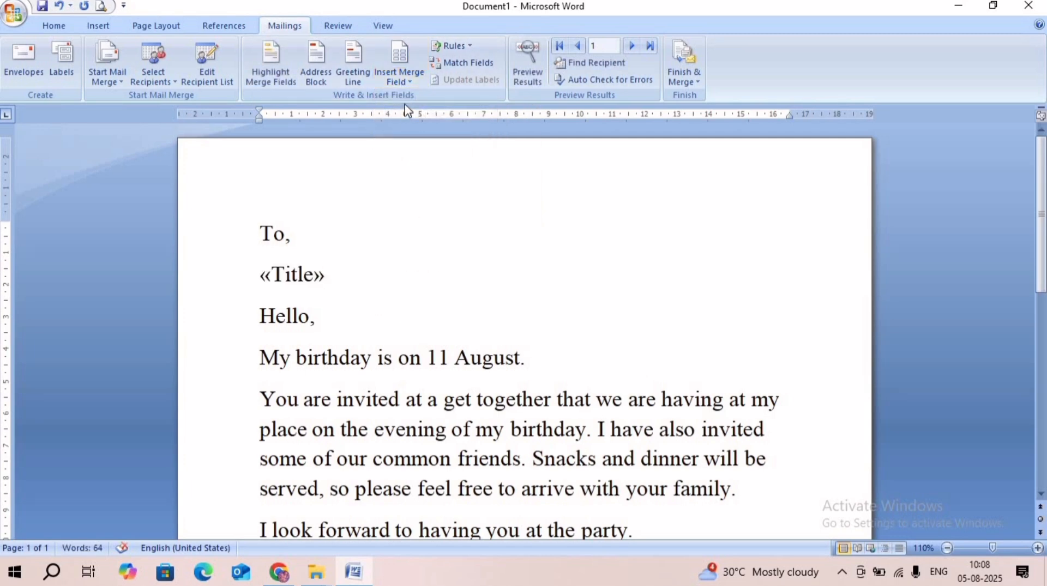
{"action": "key", "text": "Return"}
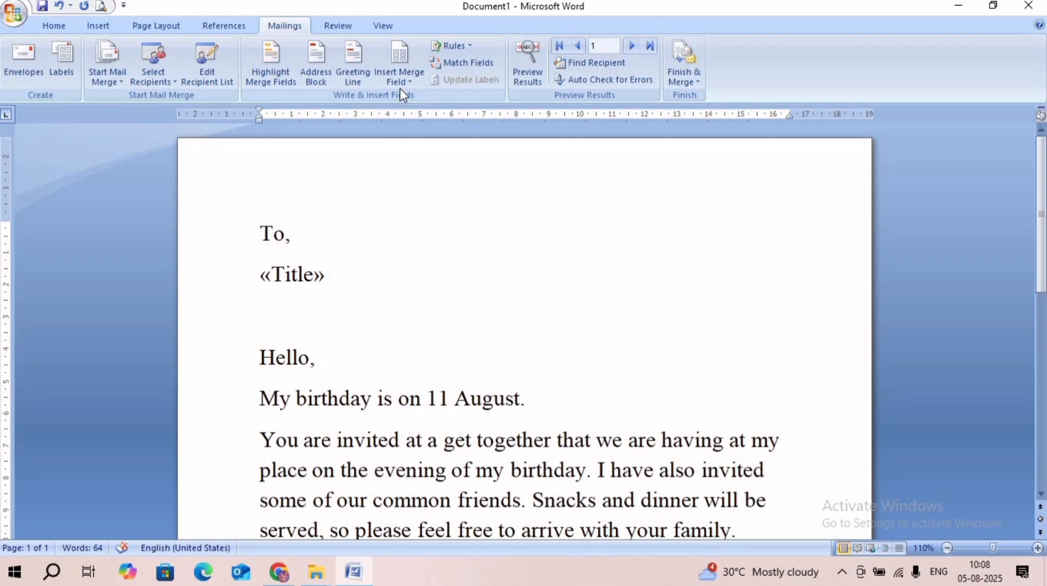
{"action": "left_click", "coordinate": [400, 80]}
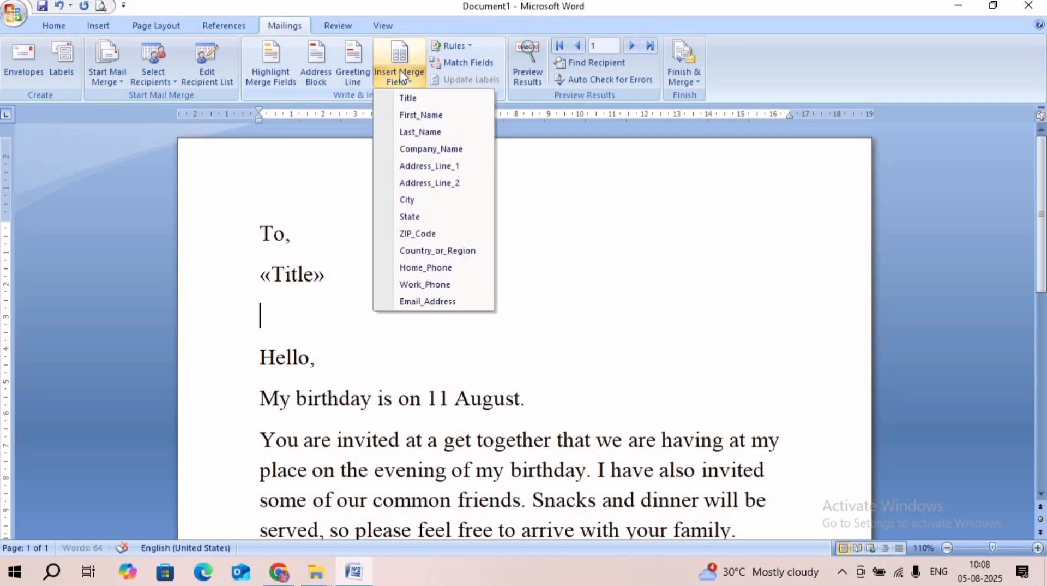
{"action": "left_click", "coordinate": [409, 116]}
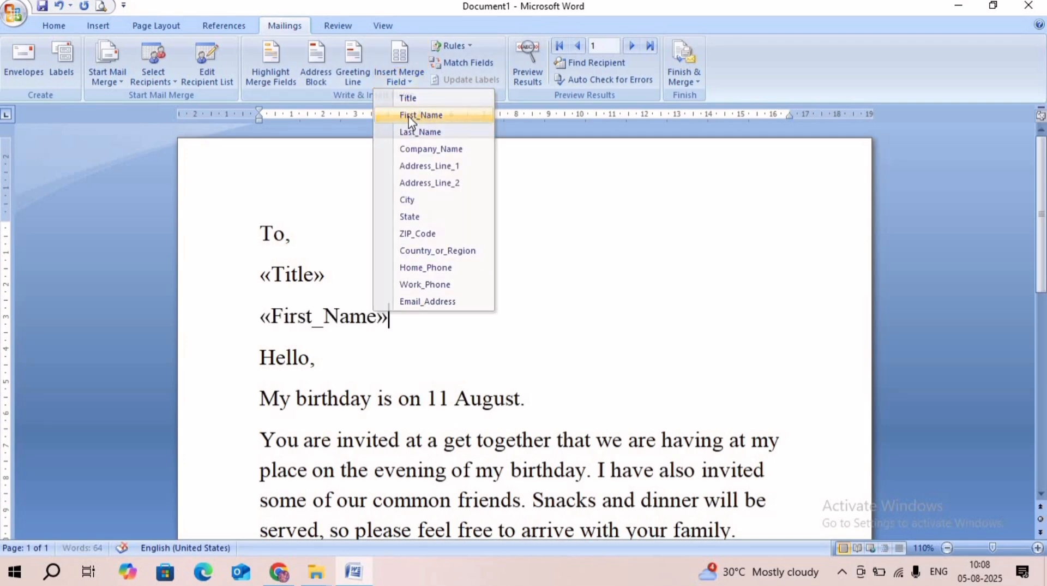
- Insert the Last_Name merge field directly after First_Name and the Address_Line_1 field on a new line below
{"action": "left_click", "coordinate": [400, 60]}
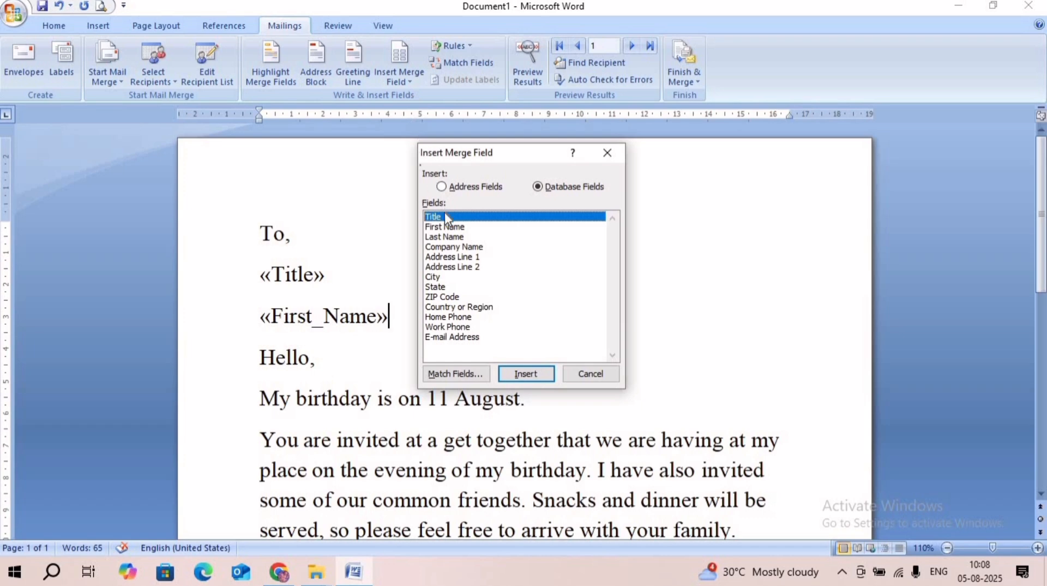
{"action": "left_click", "coordinate": [446, 238]}
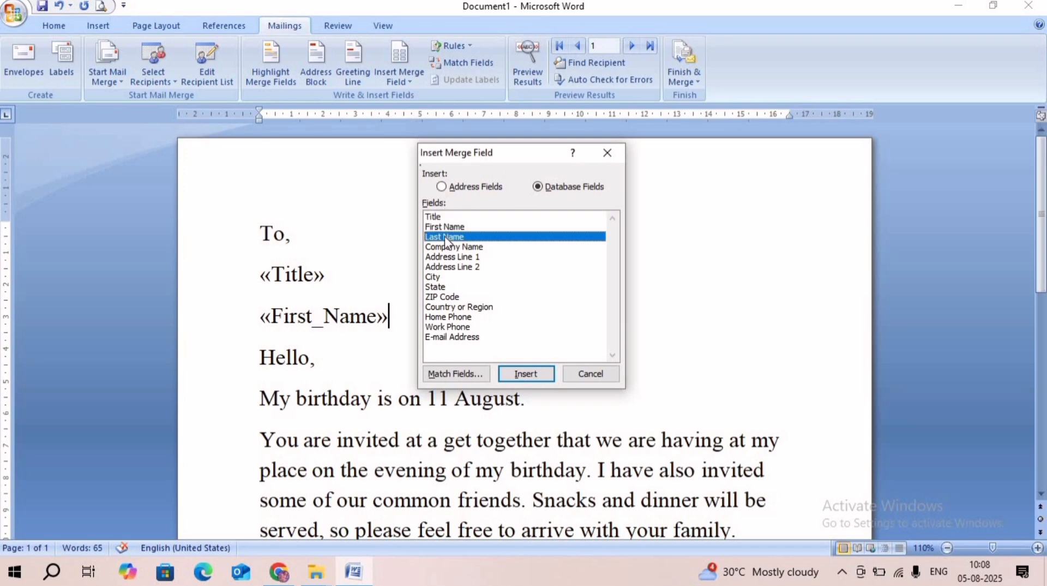
{"action": "left_click", "coordinate": [512, 375]}
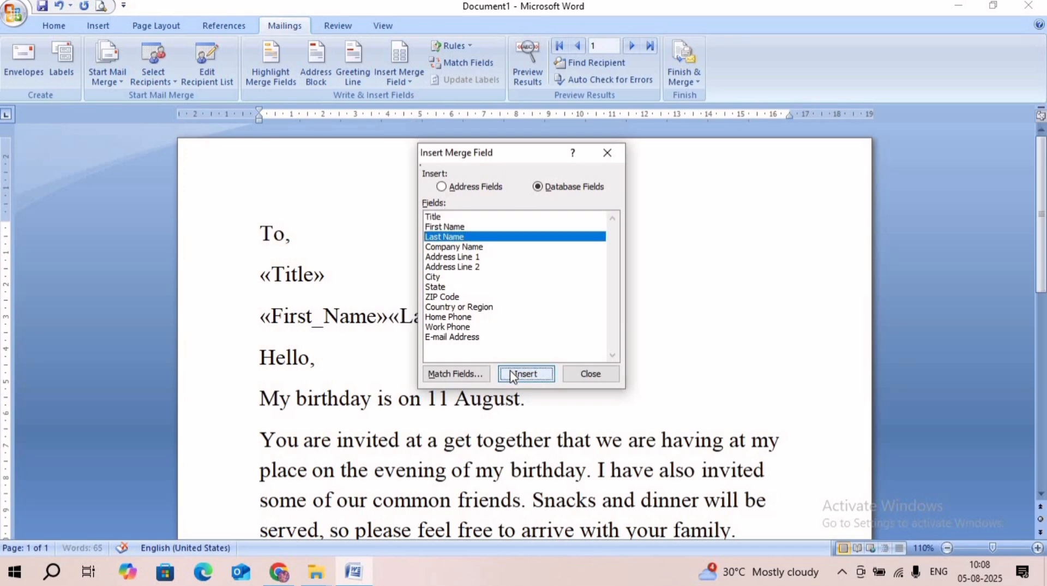
{"action": "left_click", "coordinate": [607, 153]}
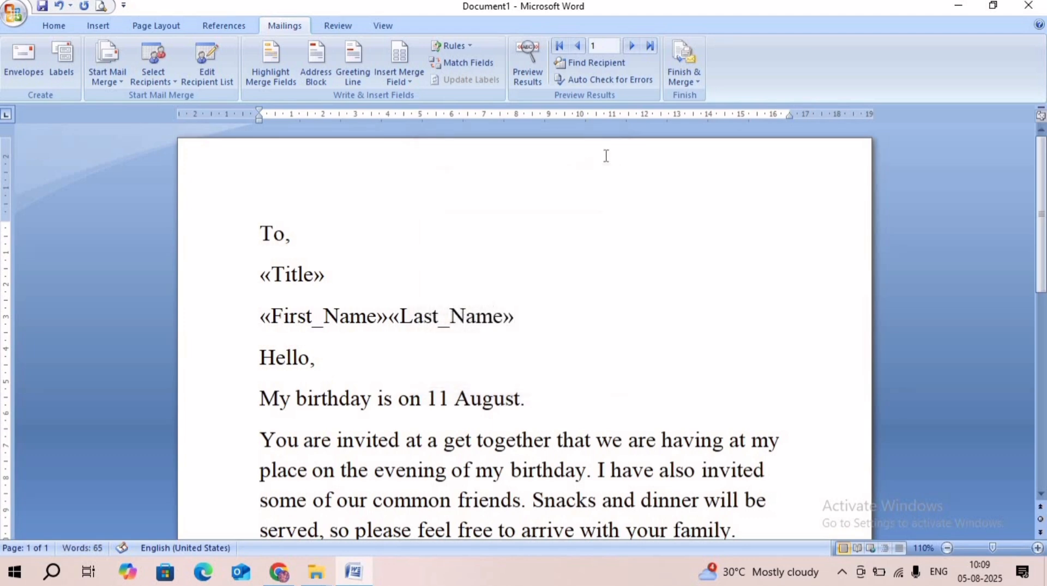
{"action": "key", "text": "Return"}
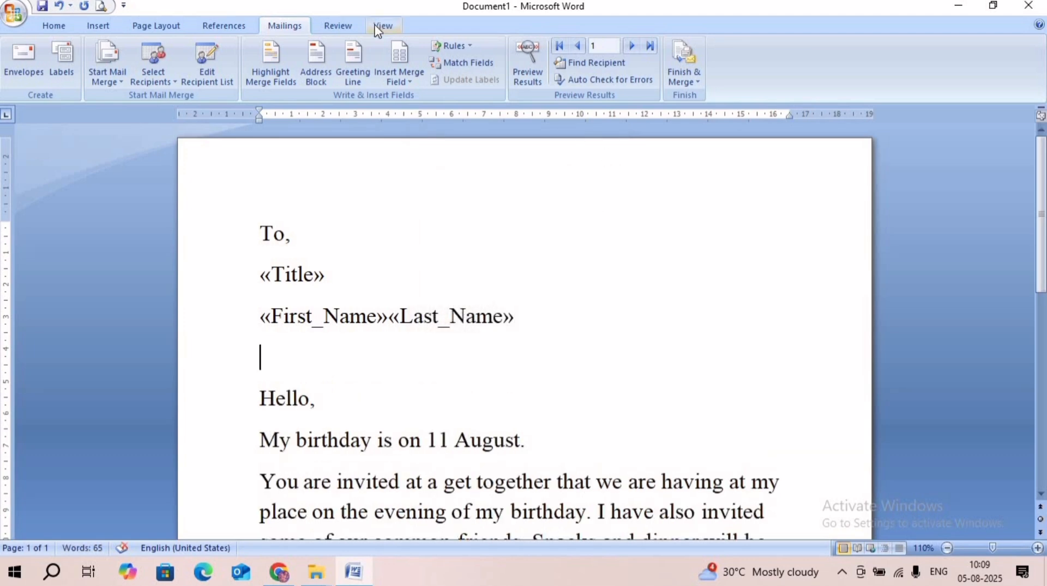
{"action": "left_click", "coordinate": [399, 79]}
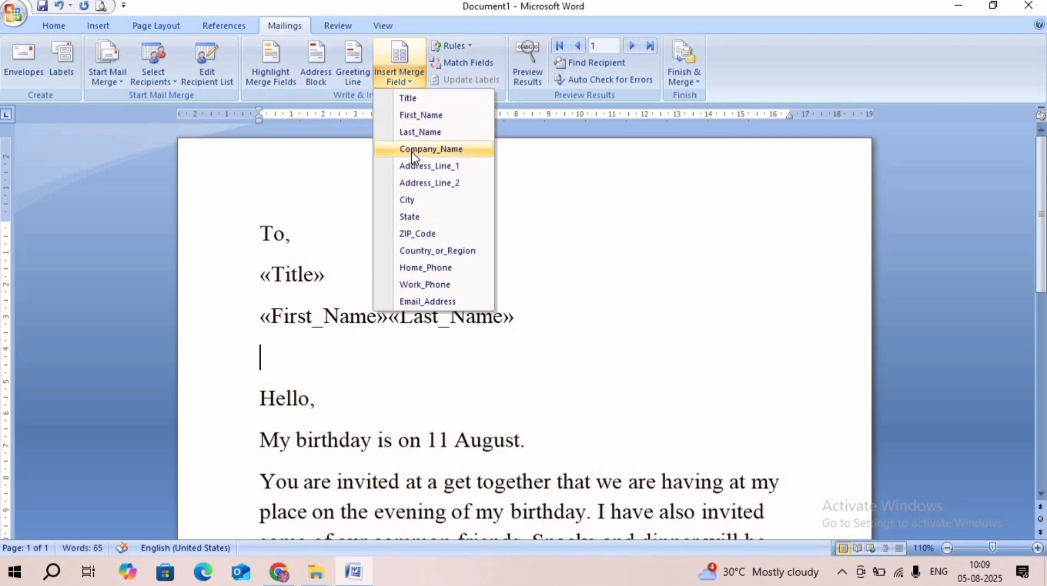
{"action": "left_click", "coordinate": [413, 166]}
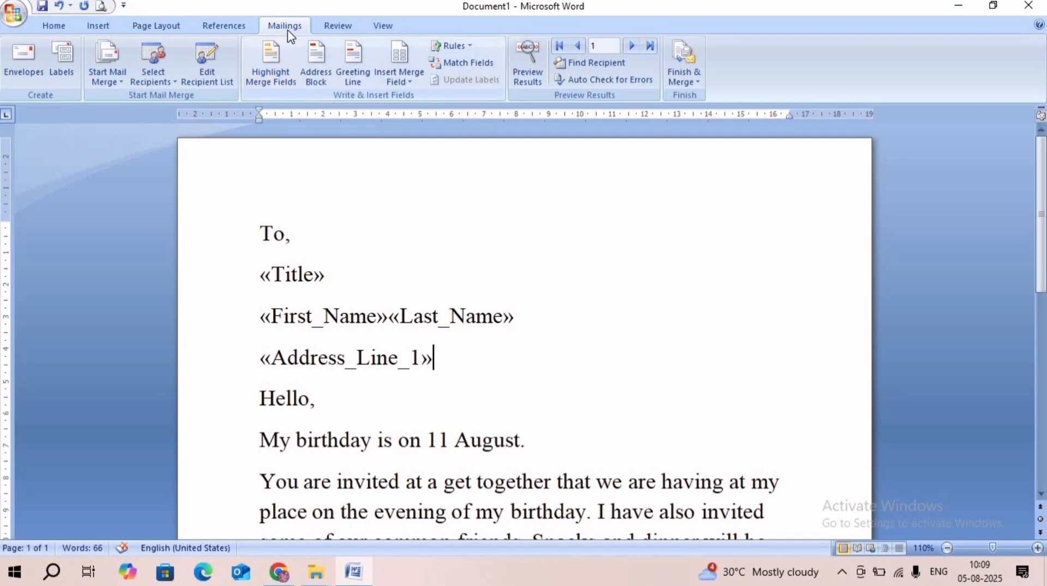
- Preview the merged letter from start to end and browse the recipients forward to record 3 and back to record 2
{"action": "left_click", "coordinate": [525, 64]}
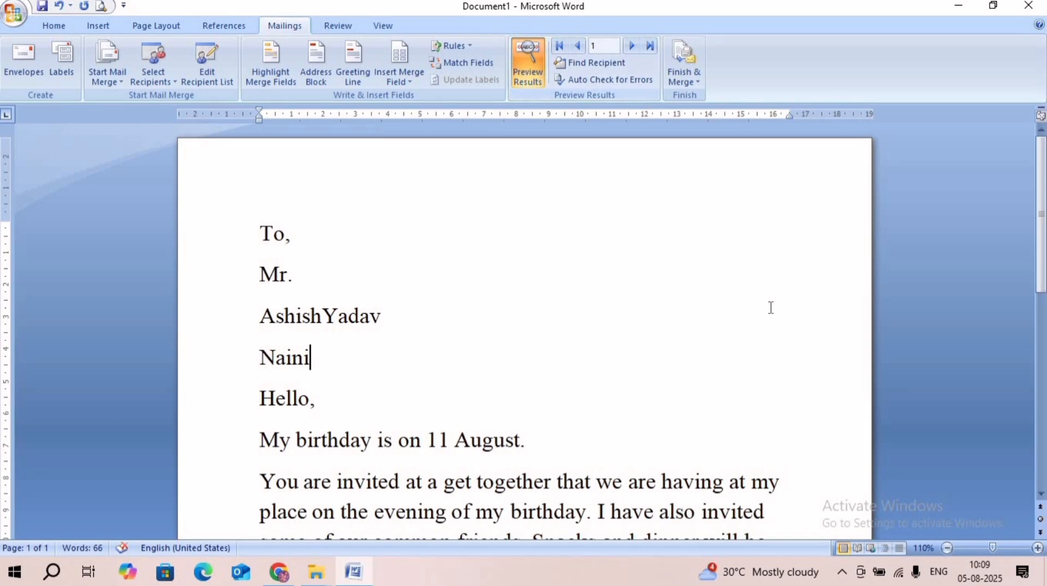
{"action": "left_click_drag", "start_coordinate": [1043, 267], "coordinate": [1043, 487]}
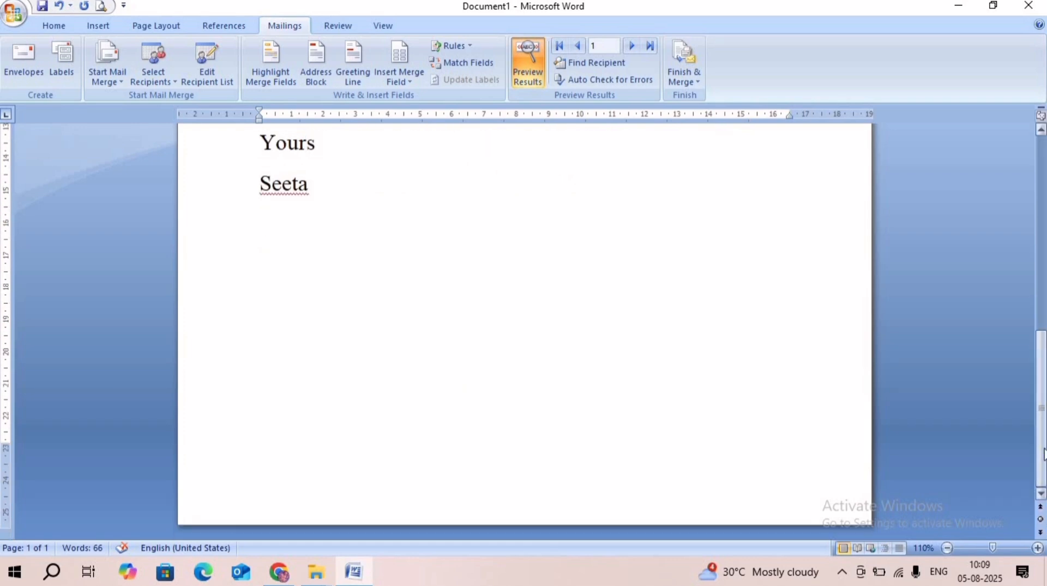
{"action": "left_click_drag", "start_coordinate": [1043, 450], "coordinate": [1044, 193]}
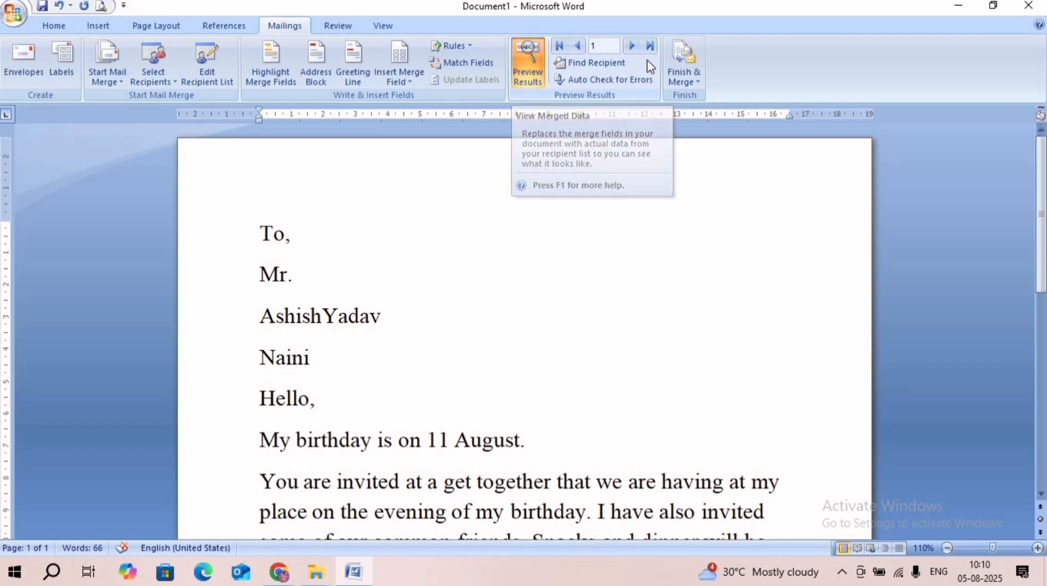
{"action": "left_click", "coordinate": [633, 46]}
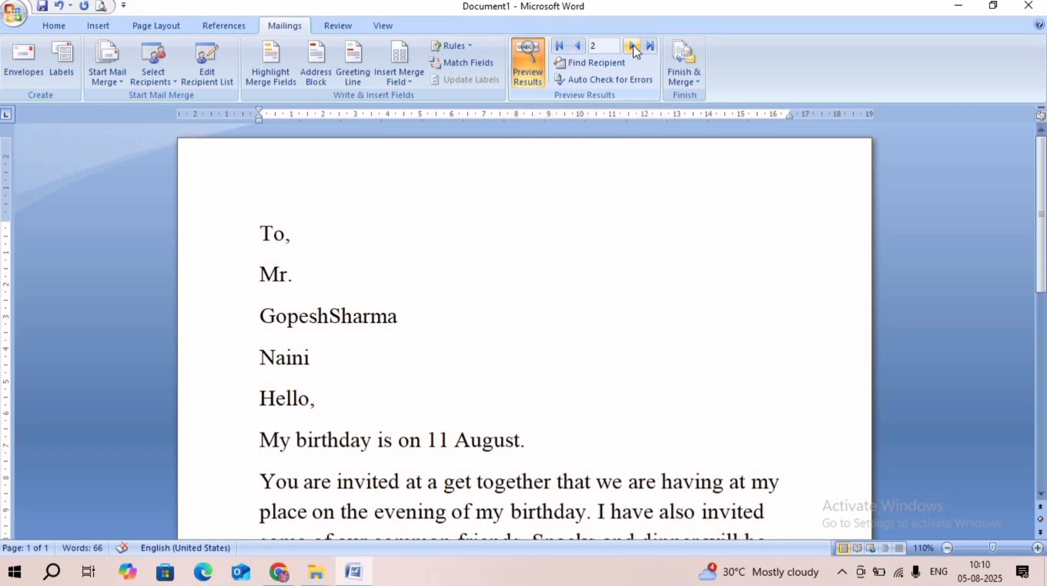
{"action": "left_click", "coordinate": [634, 48]}
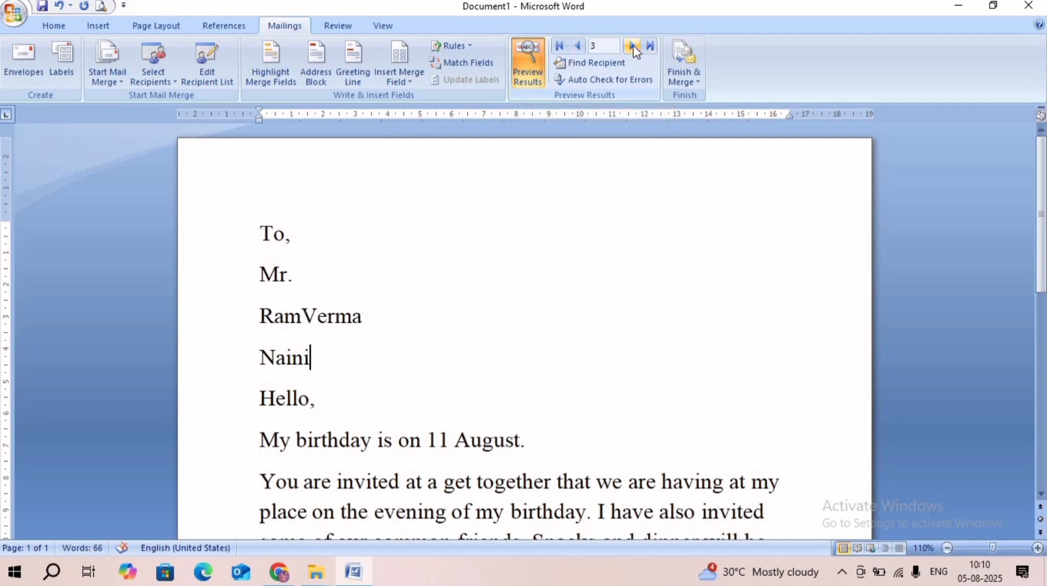
{"action": "left_click", "coordinate": [579, 47]}
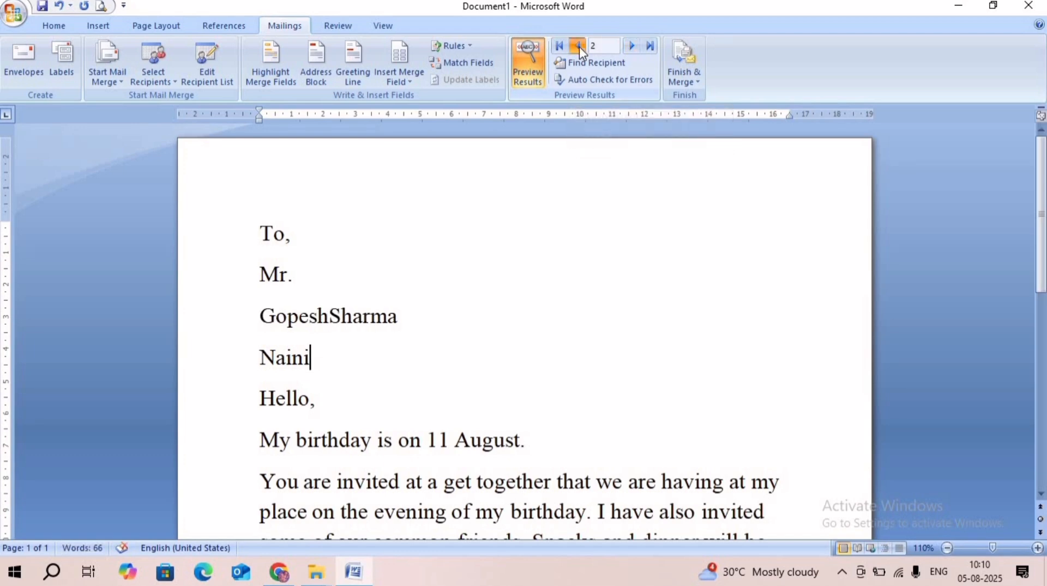
- Return the preview to record 1, then merge all records into a new document of individual letters and maximize its window
{"action": "left_click", "coordinate": [580, 47]}
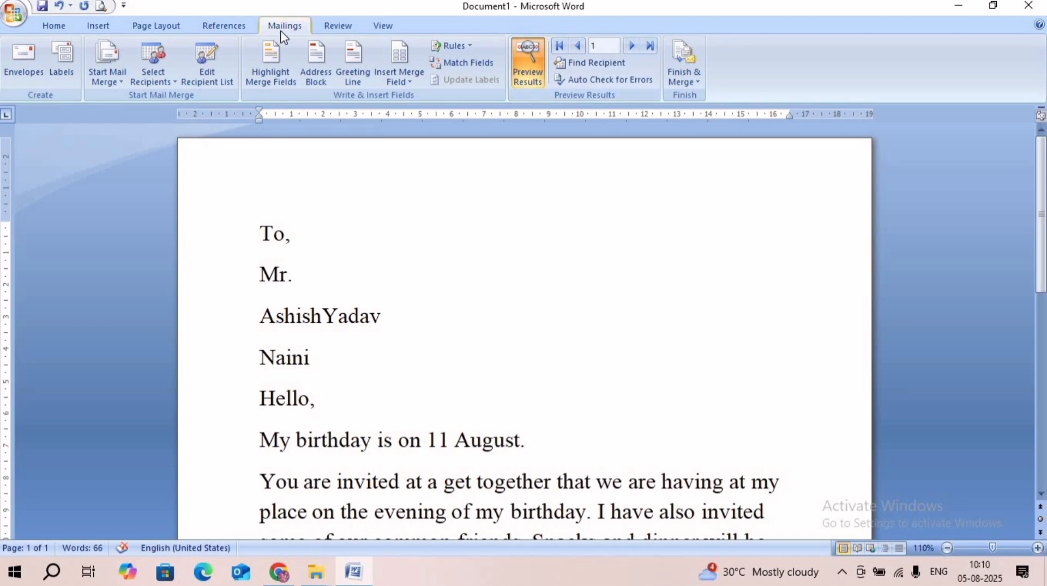
{"action": "left_click", "coordinate": [680, 70]}
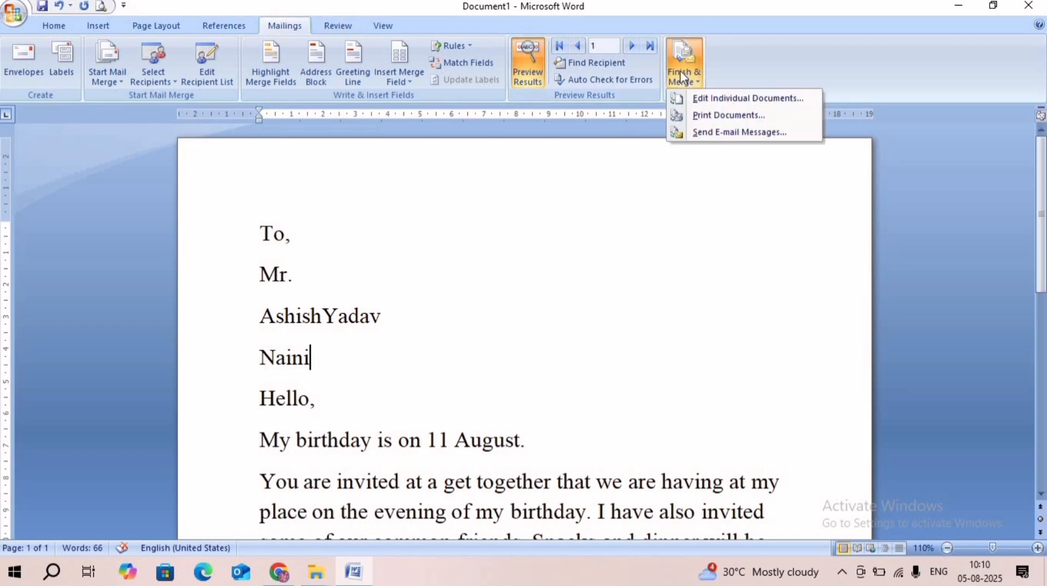
{"action": "left_click", "coordinate": [704, 99]}
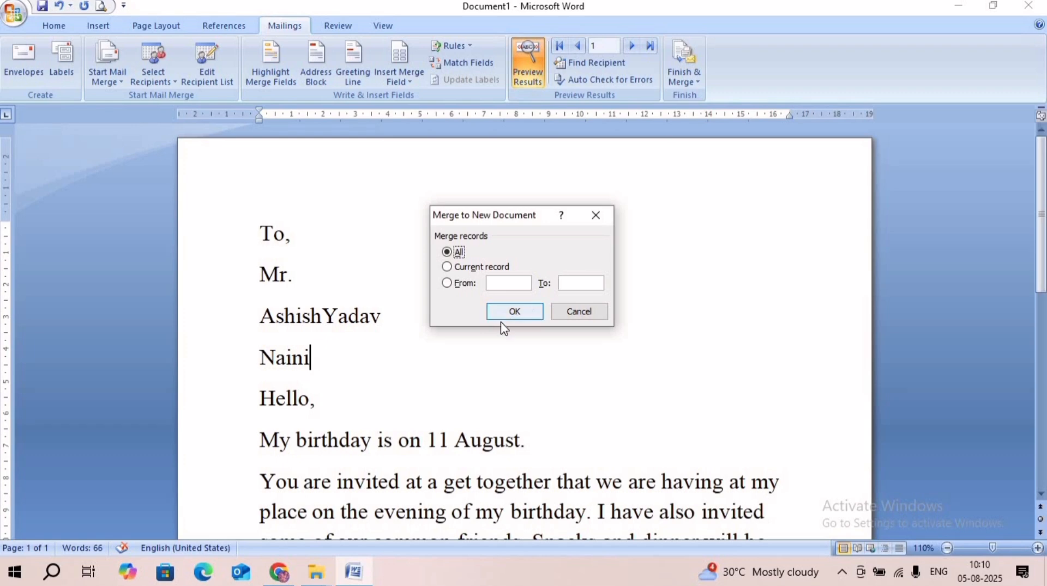
{"action": "left_click", "coordinate": [513, 312]}
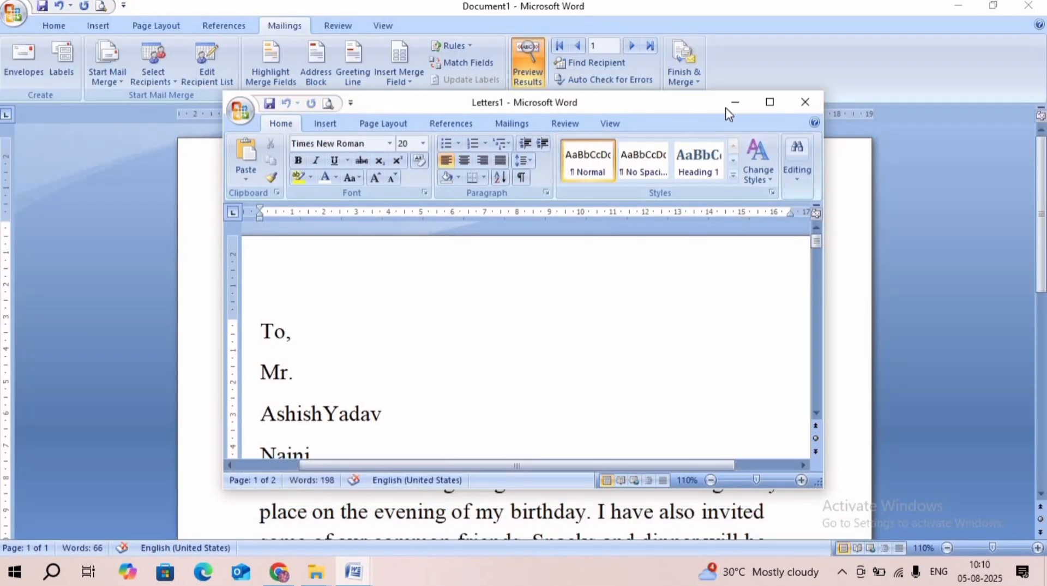
{"action": "left_click", "coordinate": [769, 103]}
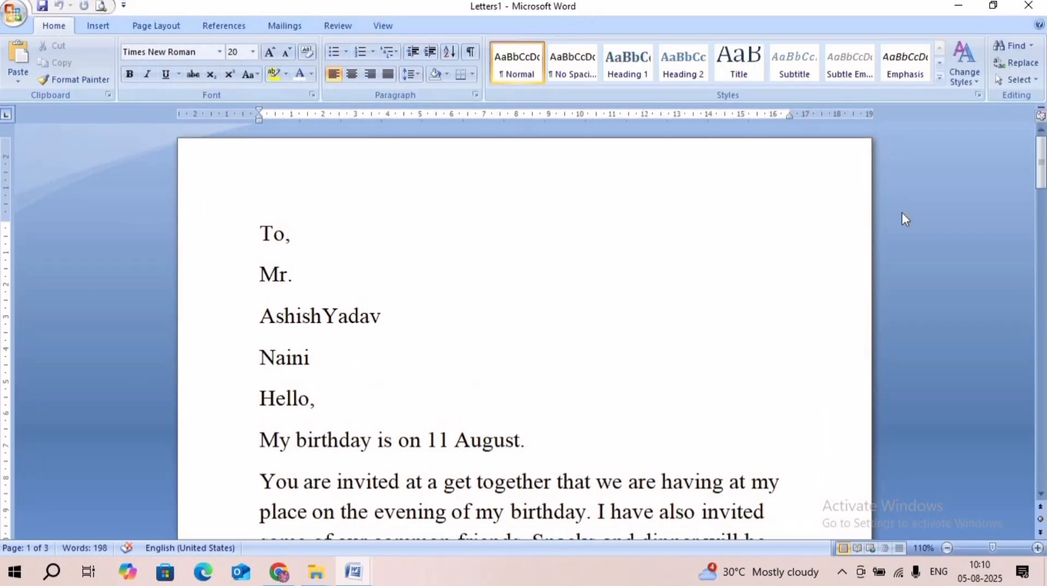
- Look through the merged letters from start to end and view the available print options without printing
{"action": "left_click_drag", "start_coordinate": [1045, 175], "coordinate": [1032, 157]}
{"action": "left_click", "coordinate": [15, 15]}
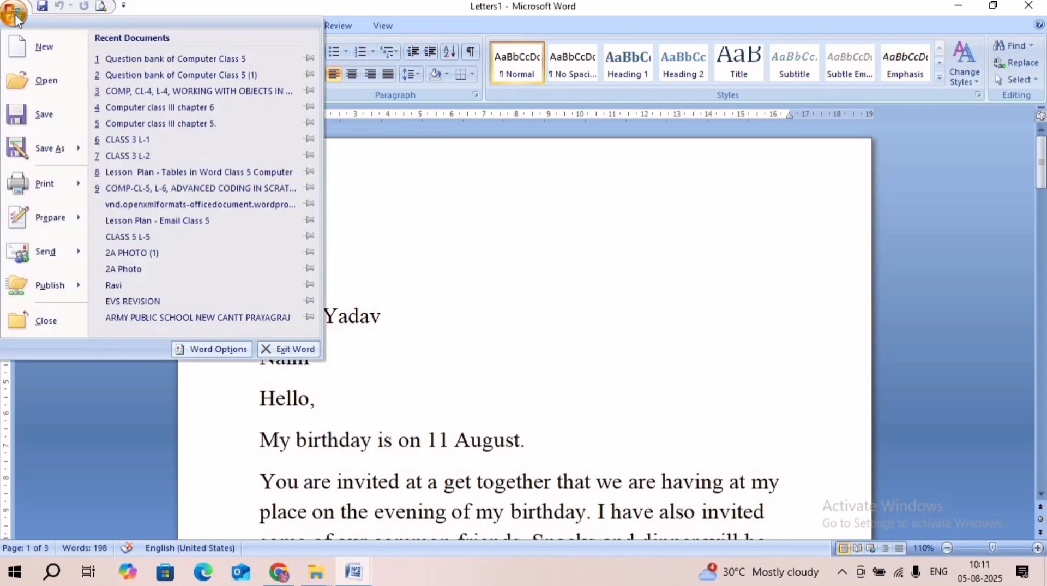
{"action": "mouse_move", "coordinate": [60, 184]}
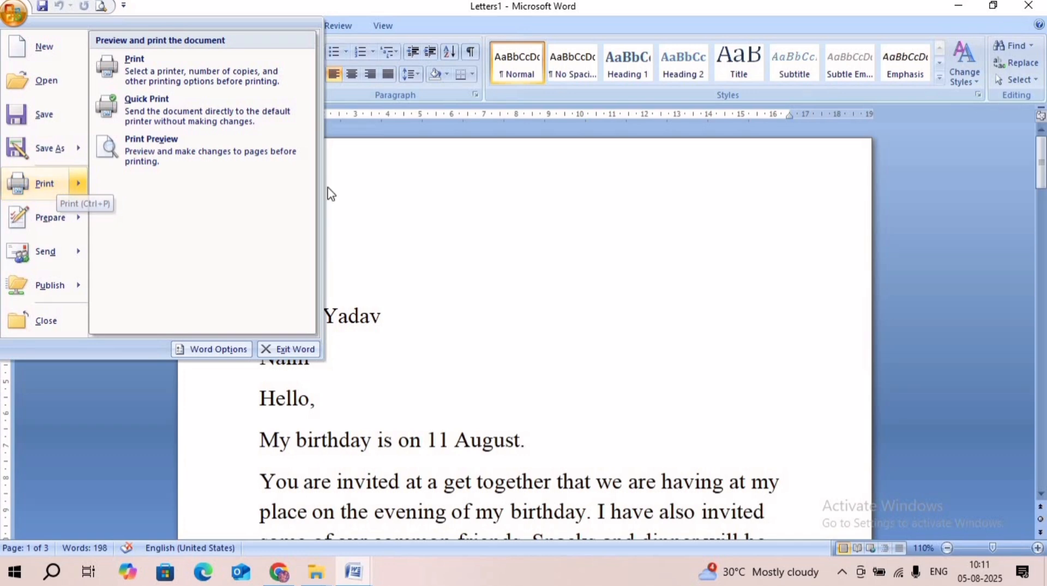
{"action": "left_click", "coordinate": [454, 240]}
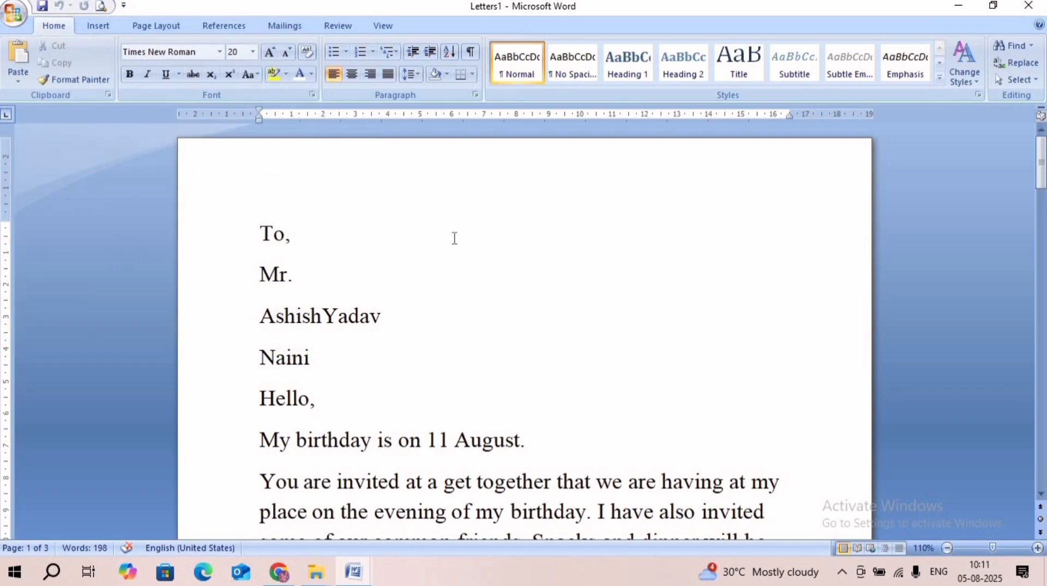